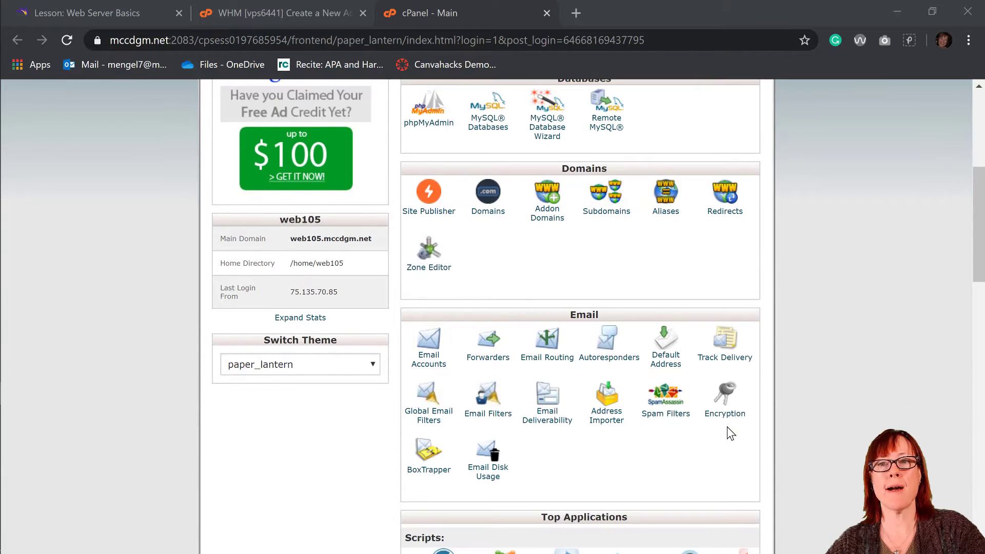
- Scroll back to the top of the cPanel home page and launch File Manager from the Files section
scroll(728, 426, down, 6)
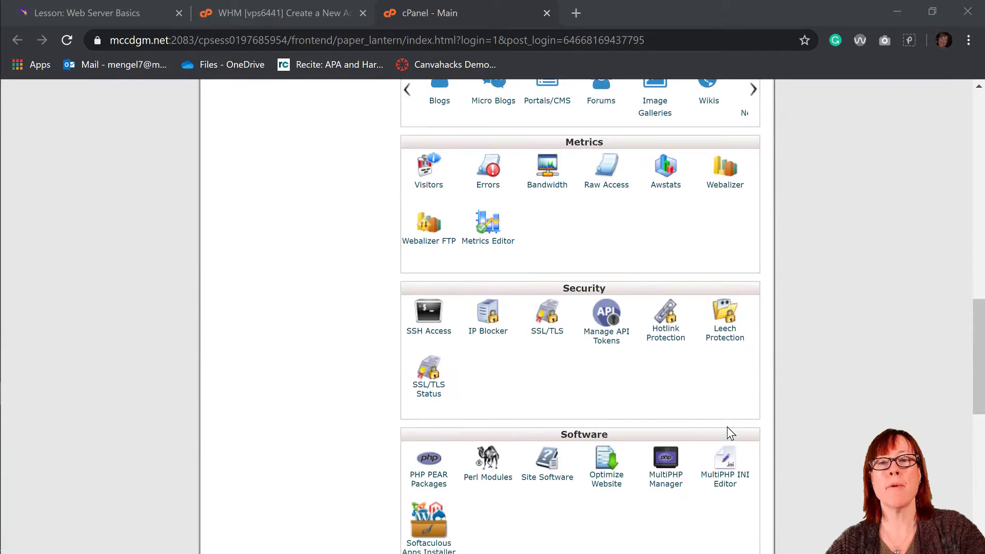
scroll(727, 426, up, 4)
scroll(727, 426, up, 10)
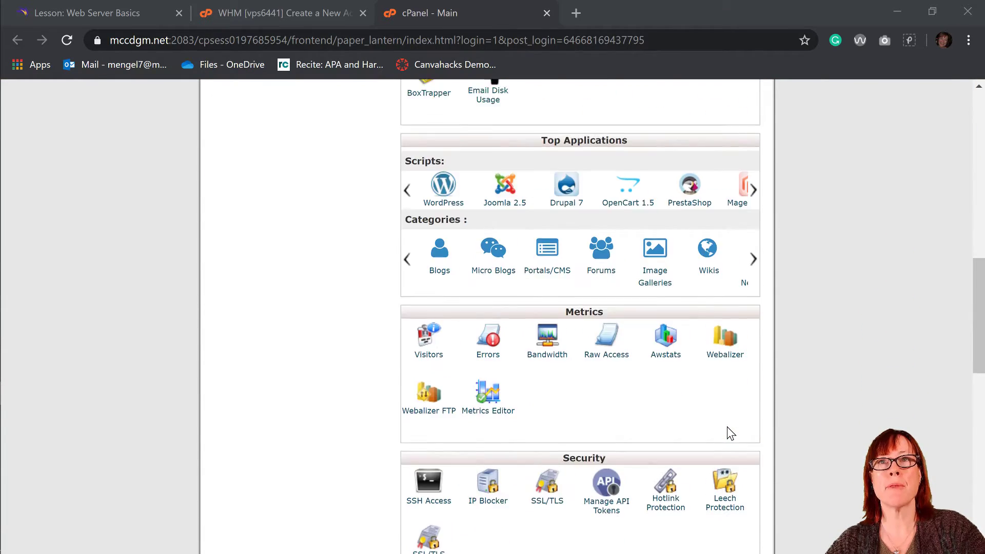
scroll(713, 431, down, 3)
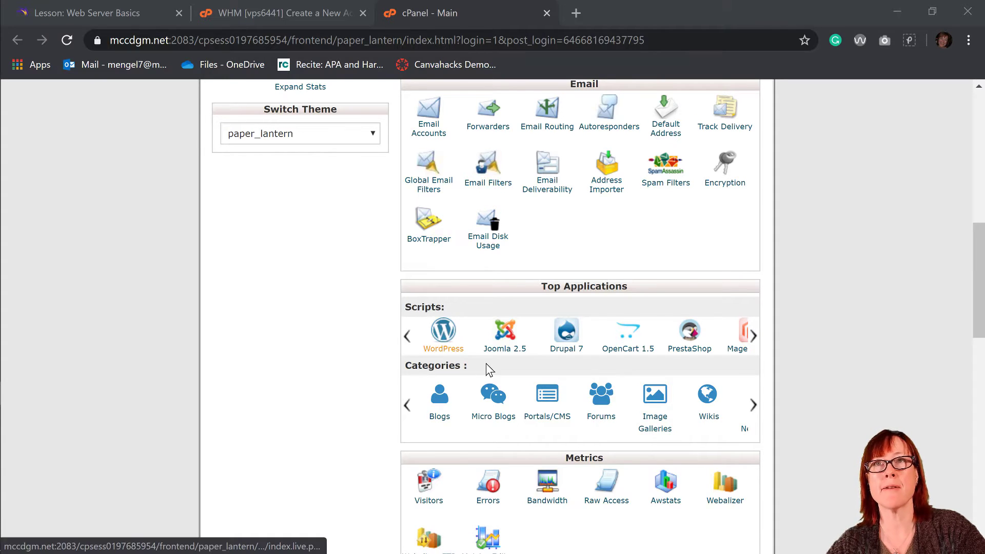
scroll(488, 368, up, 10)
scroll(486, 365, up, 2)
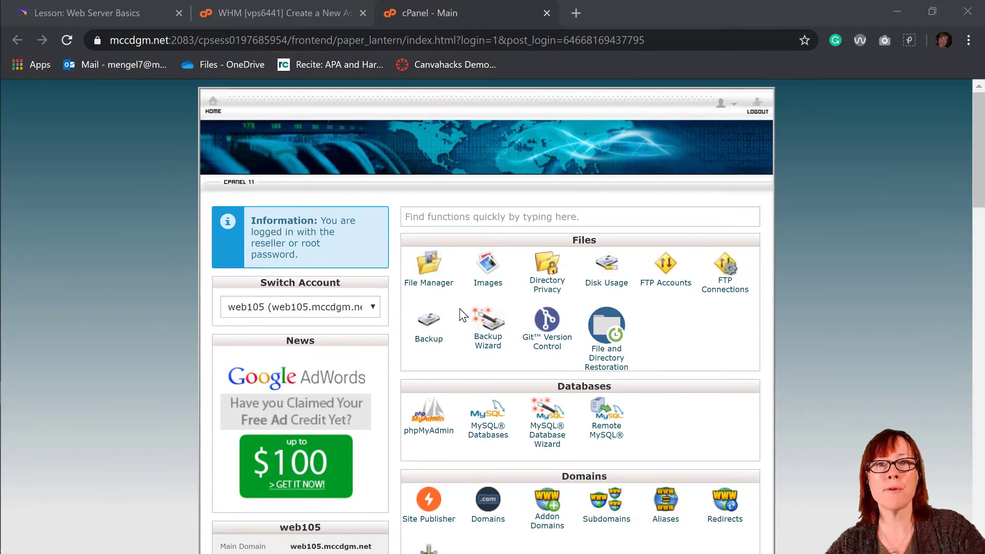
click(432, 285)
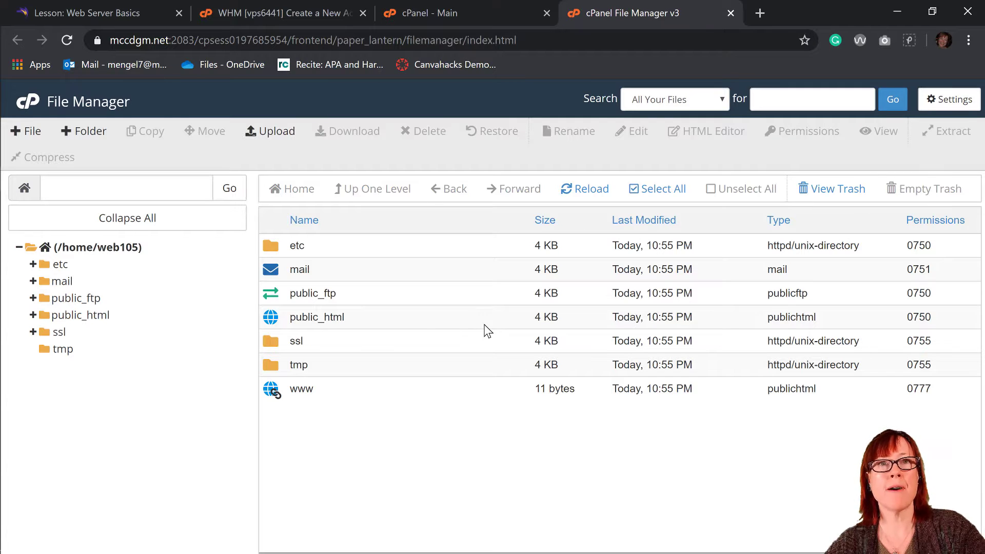
- Inside public_html, create a new folder named after the instructor, correcting typos in the name
double_click(270, 321)
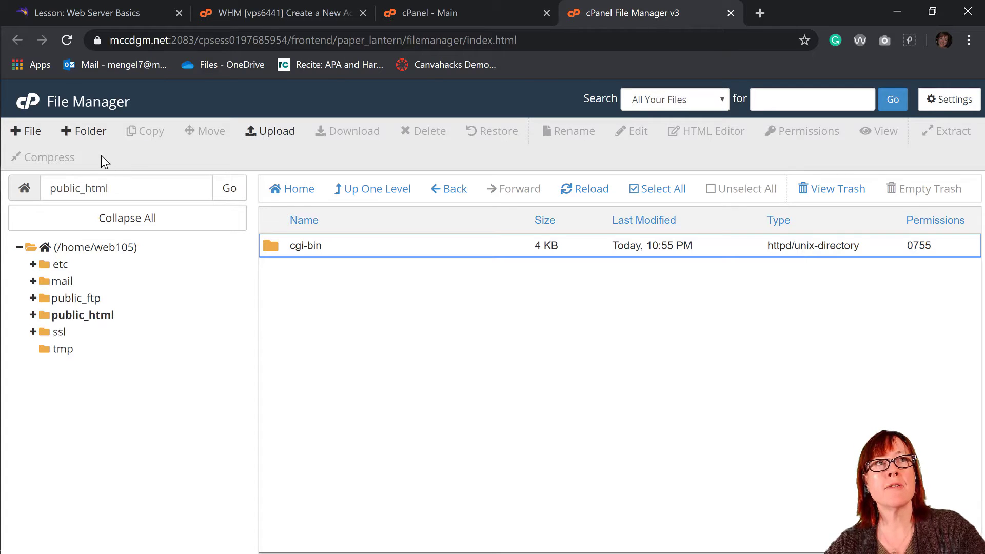
click(87, 132)
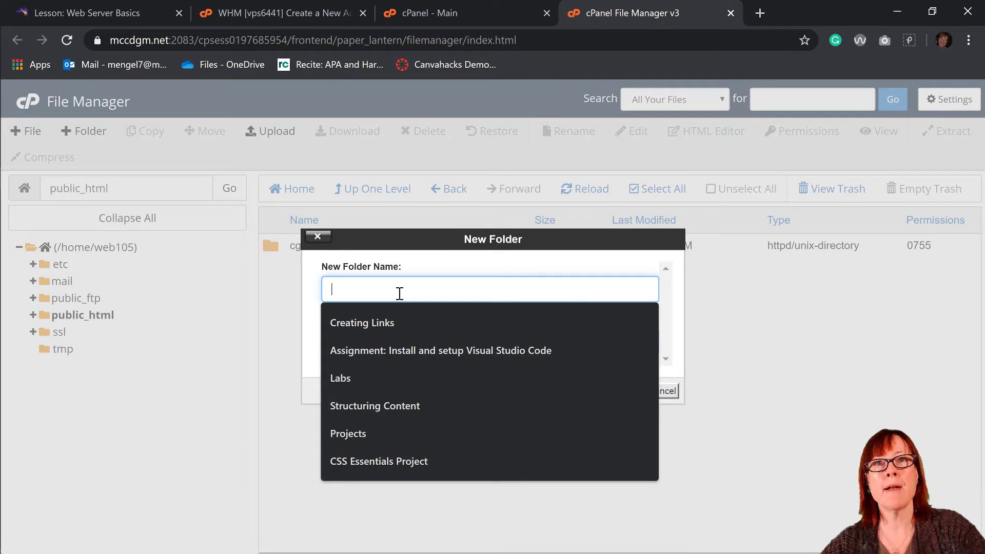
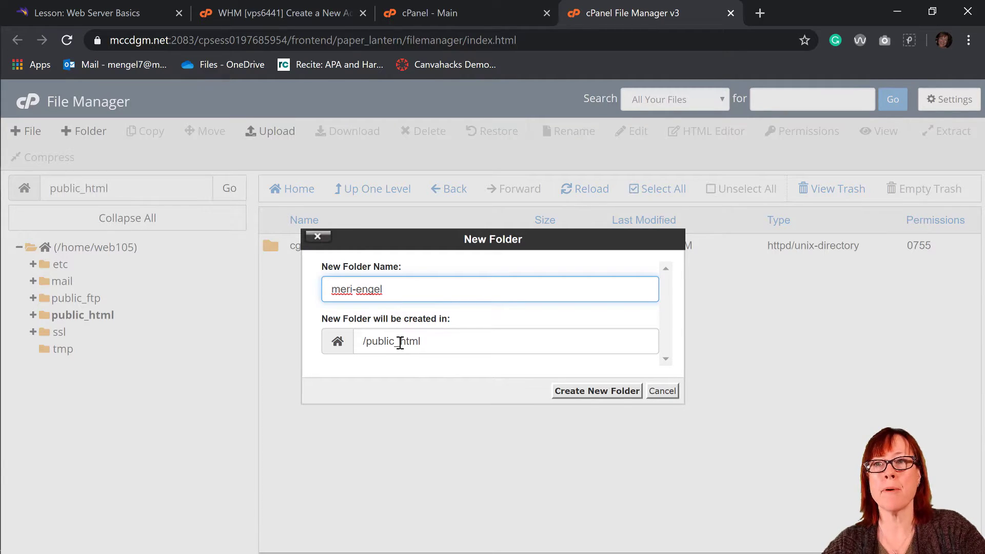
click(613, 396)
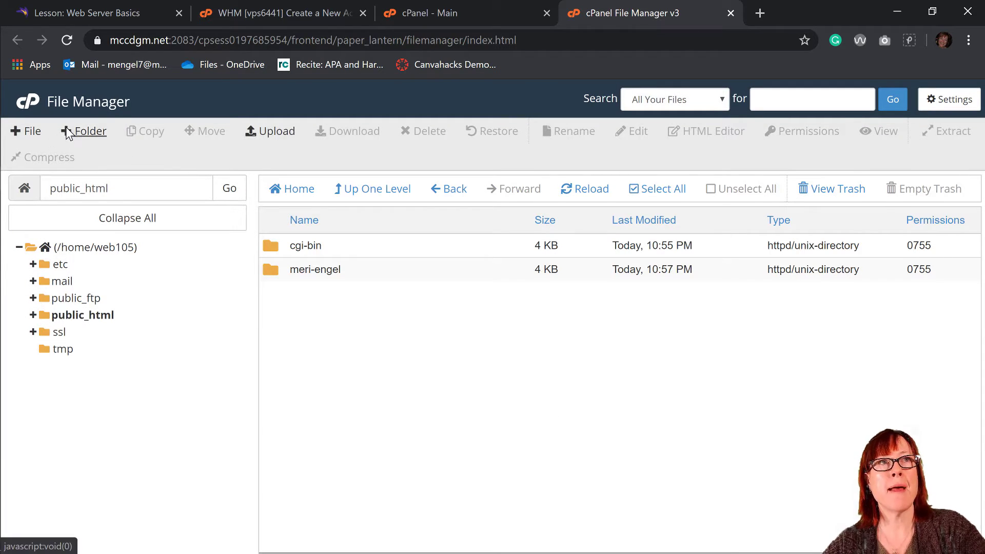
- Create a second folder named 'private' in public_html
click(84, 132)
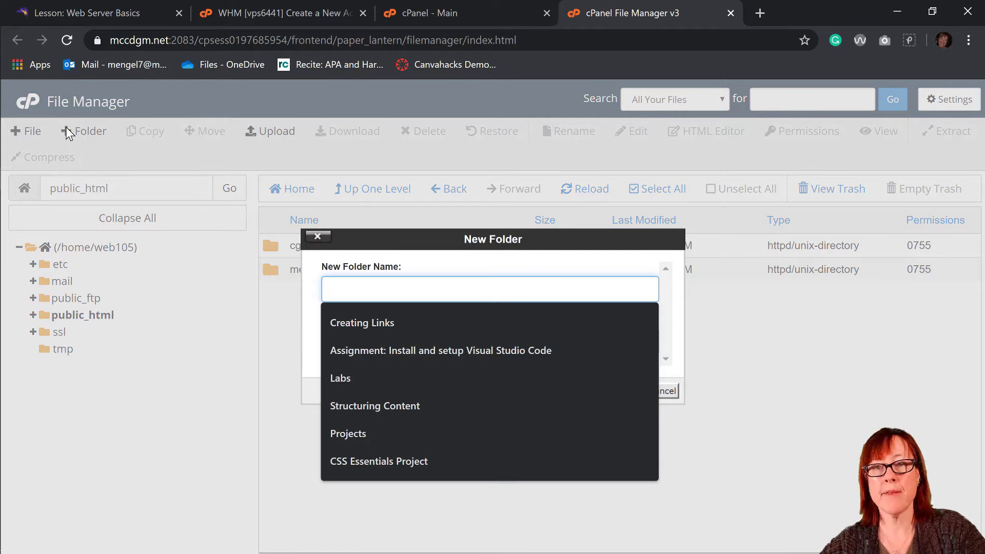
text(private)
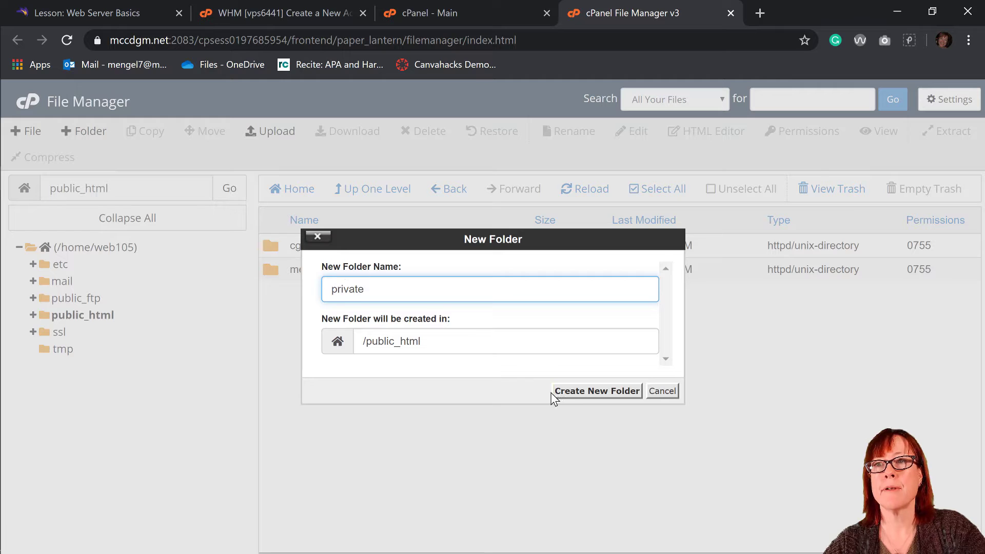
click(567, 399)
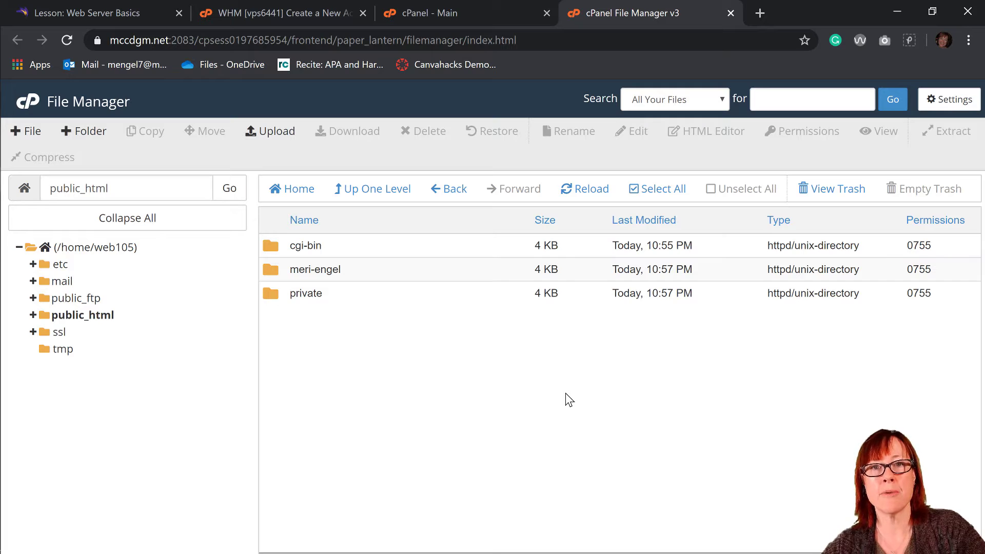
- Choose Password Protect for the private folder and name the protected directory 'private'
right_click(309, 293)
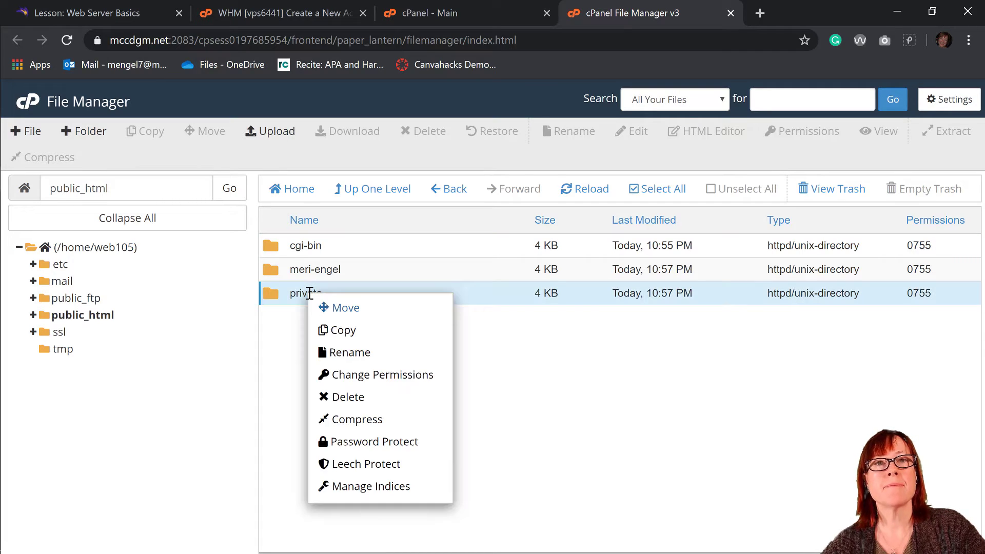
click(343, 441)
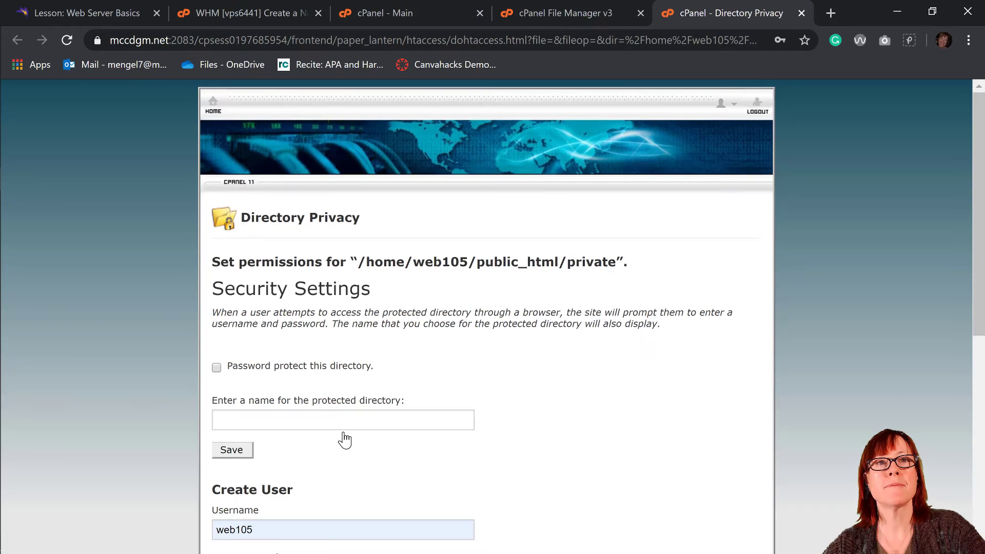
scroll(343, 432, down, 2)
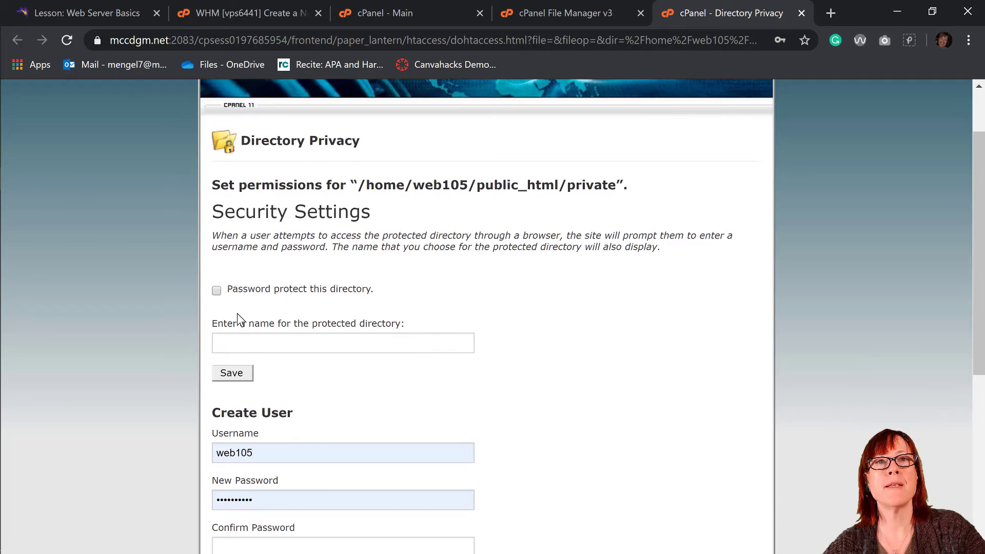
click(239, 345)
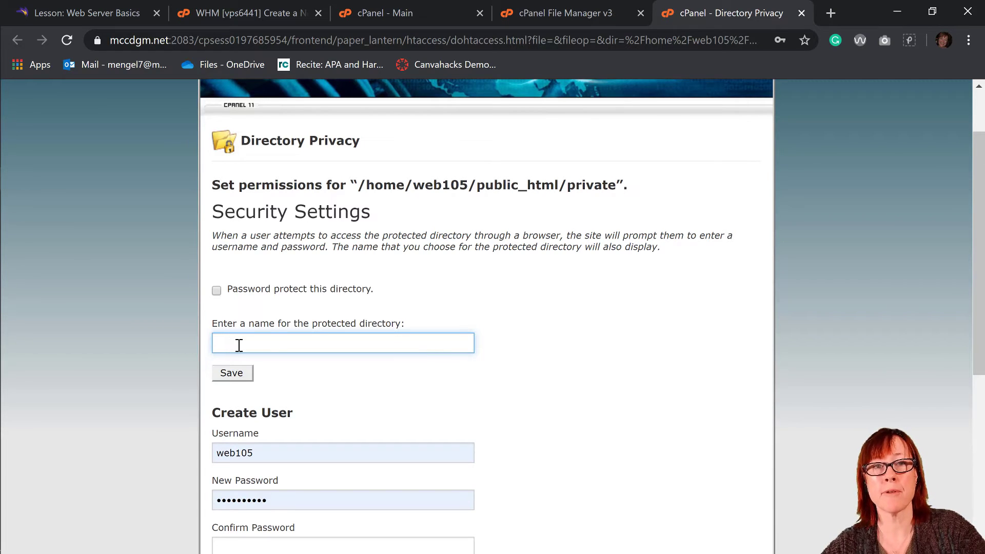
text(priv)
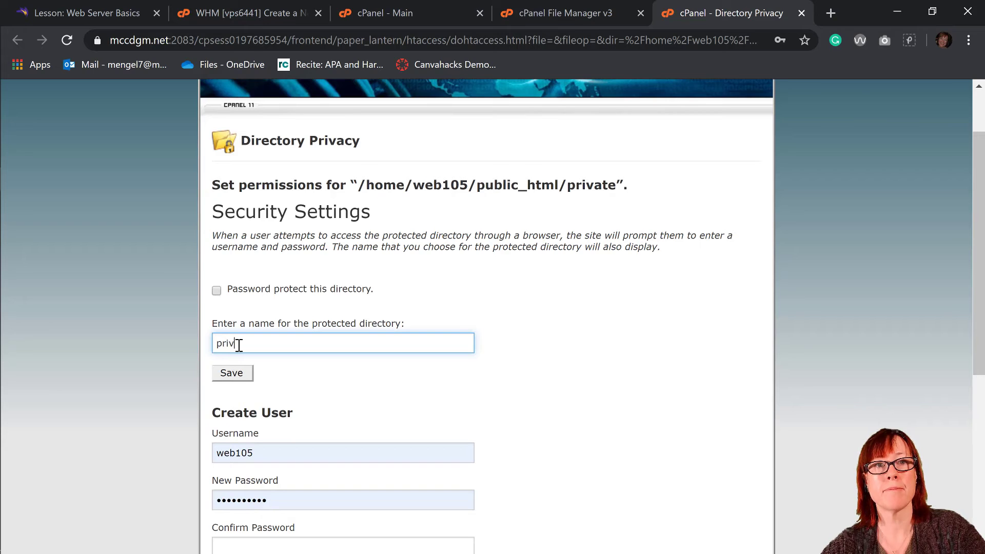
text(ate)
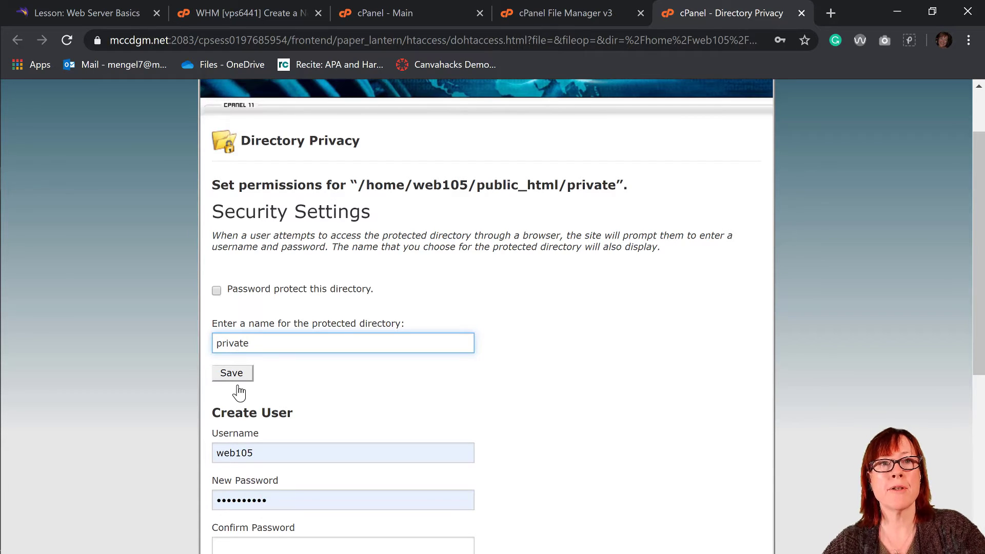
scroll(251, 441, down, 1)
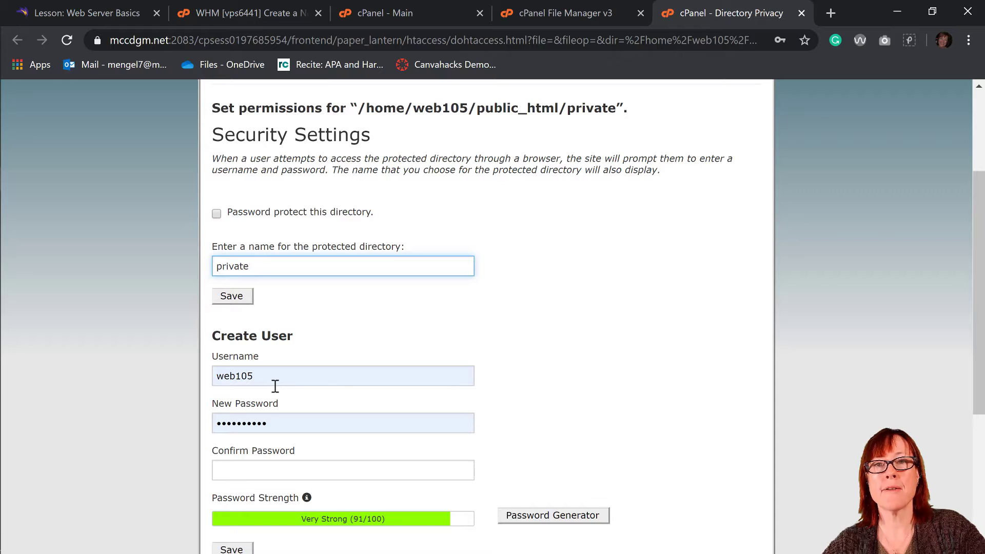
- Replace the autofilled password with a new one and confirm it
click(278, 422)
drag(277, 421, 216, 426)
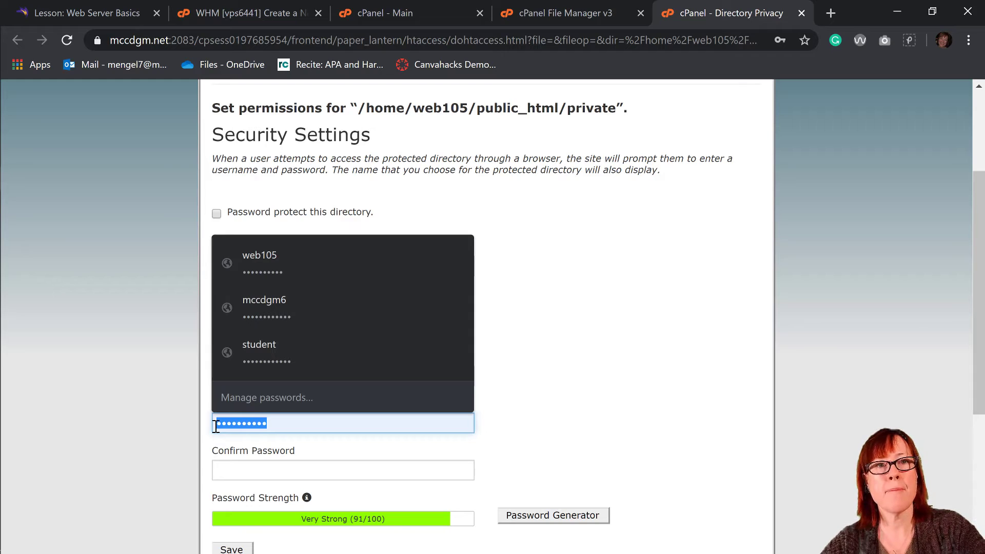
text(••••)
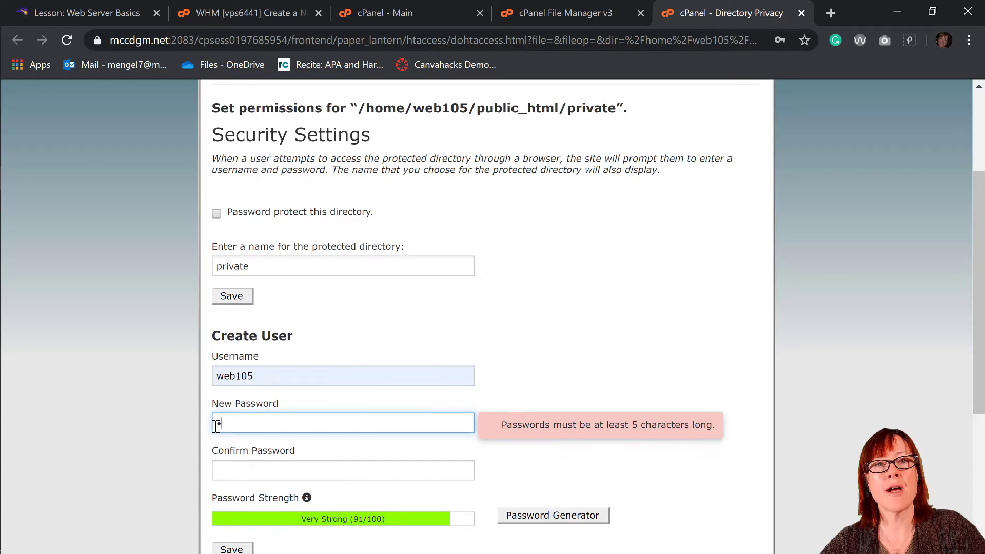
text(•)
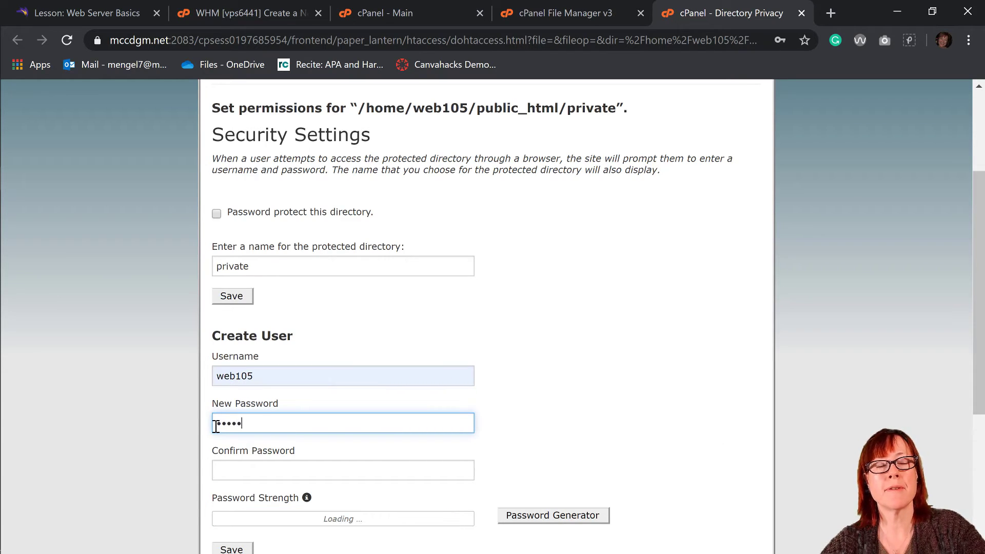
key(BackSpace)
key(BackSpace)
key(BackSpace)
key(BackSpace)
key(BackSpace)
text(••••••••••)
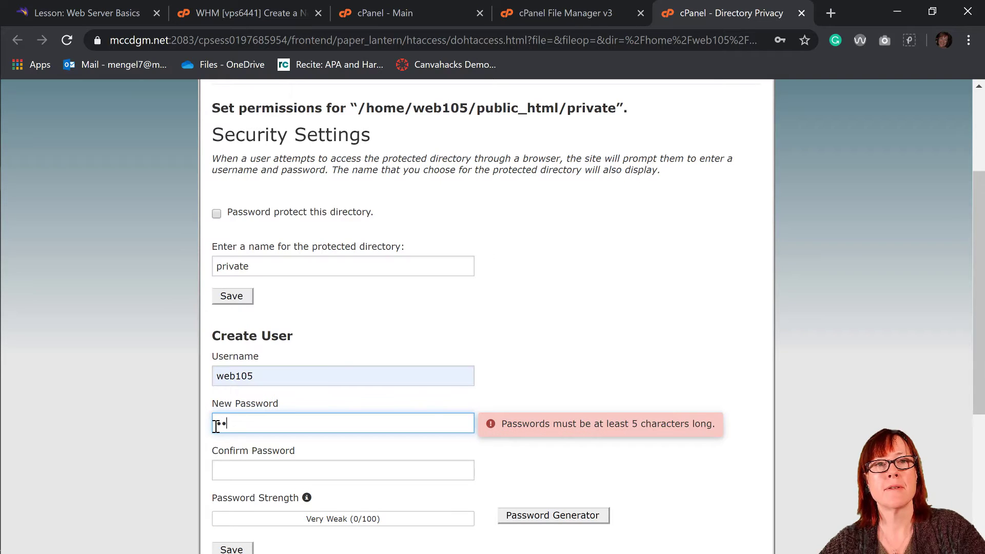
text(••)
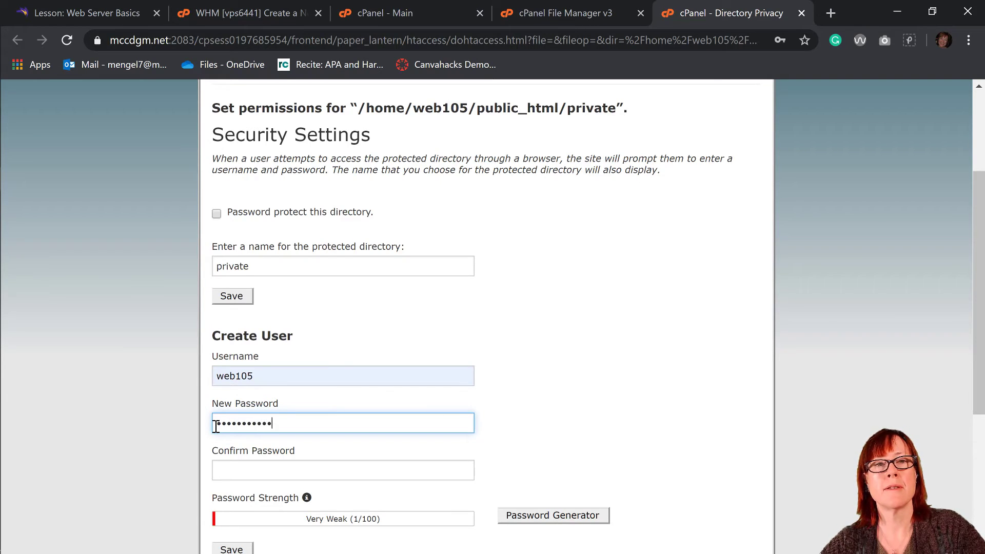
text(••)
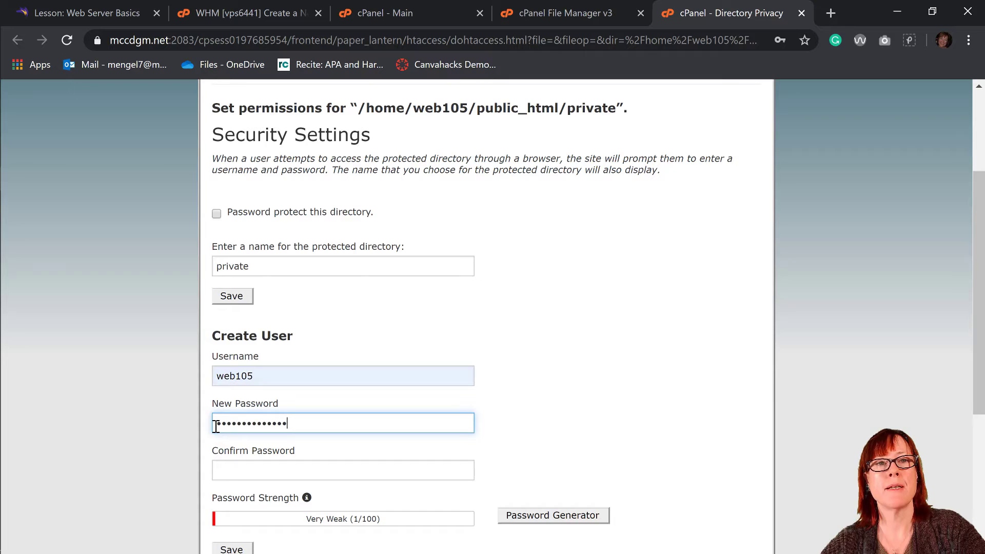
key(Tab)
text(••••••)
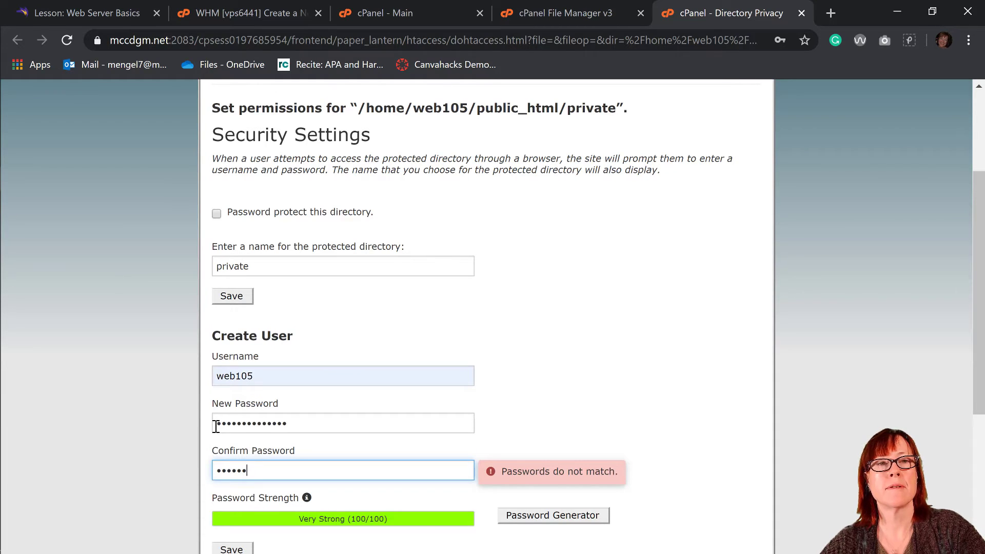
key(BackSpace)
key(BackSpace)
key(BackSpace)
key(BackSpace)
key(BackSpace)
key(BackSpace)
text(•••••••••)
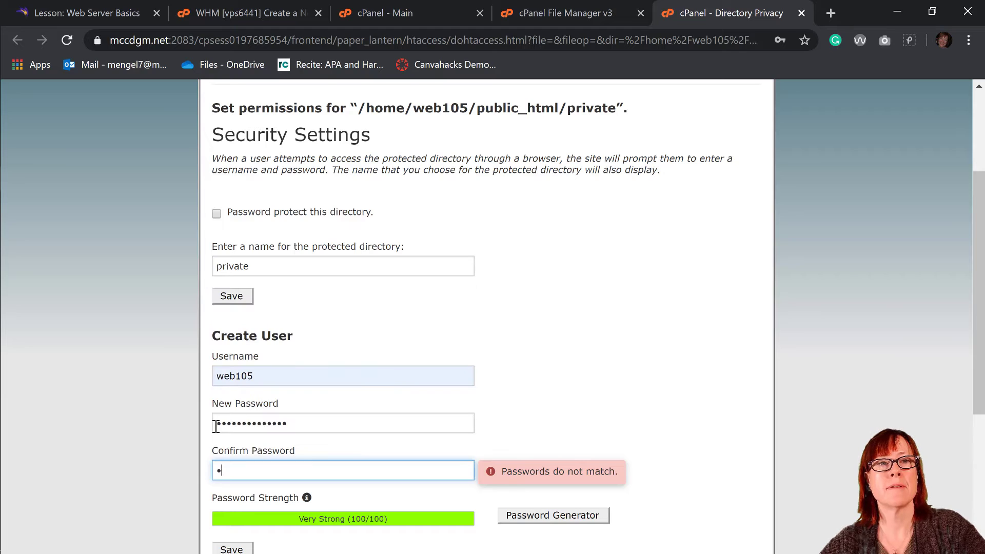
text(•••••)
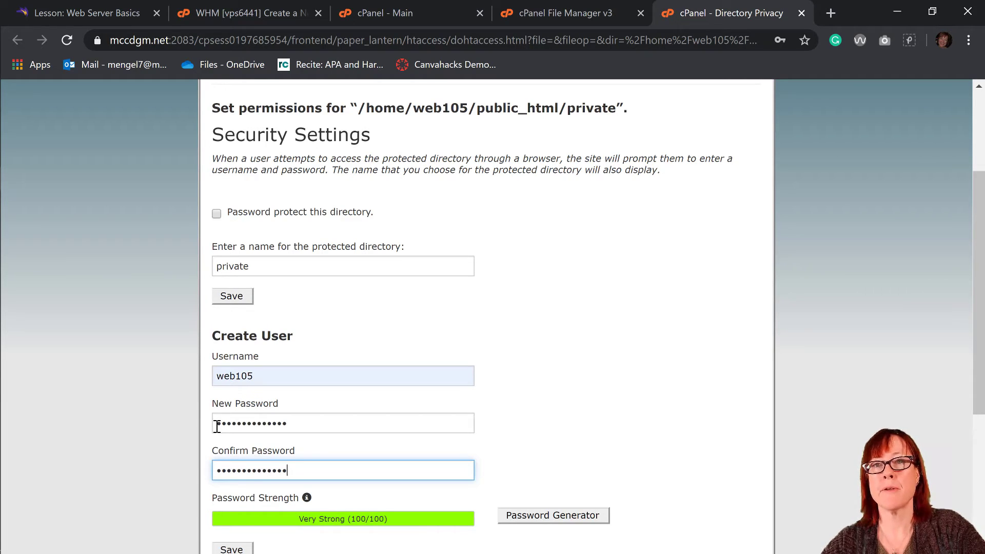
scroll(218, 426, down, 3)
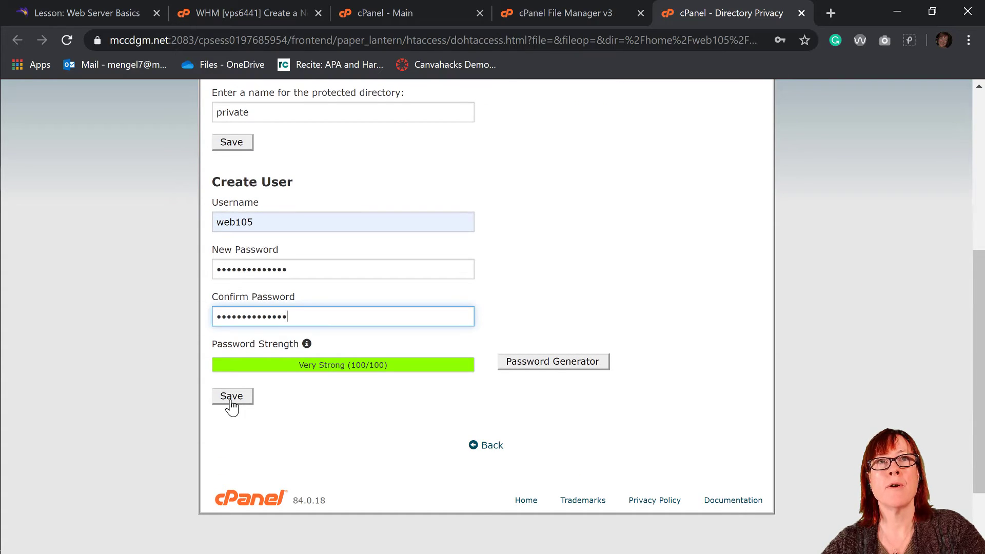
scroll(232, 405, up, 3)
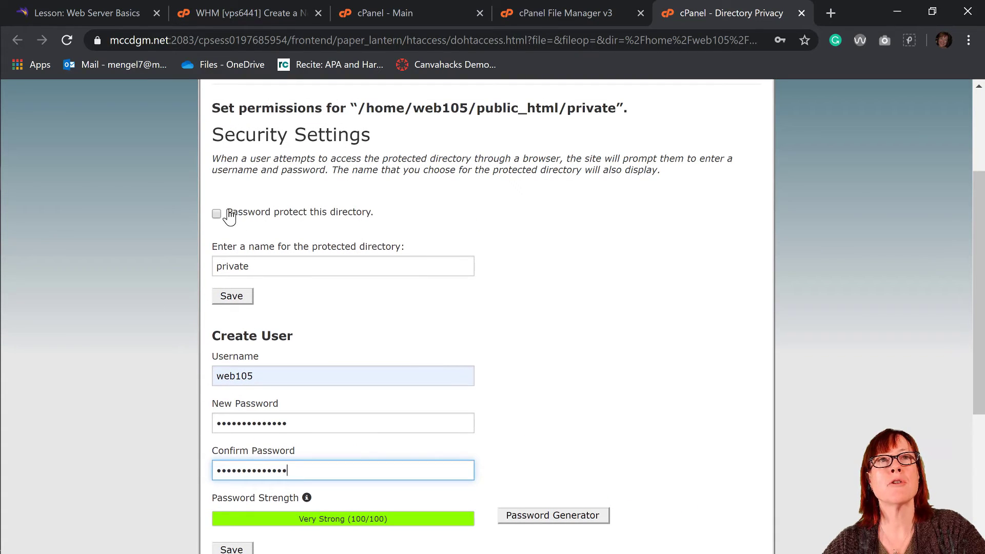
- Enable 'Password protect this directory', save, and return to the Directory Privacy form
click(216, 214)
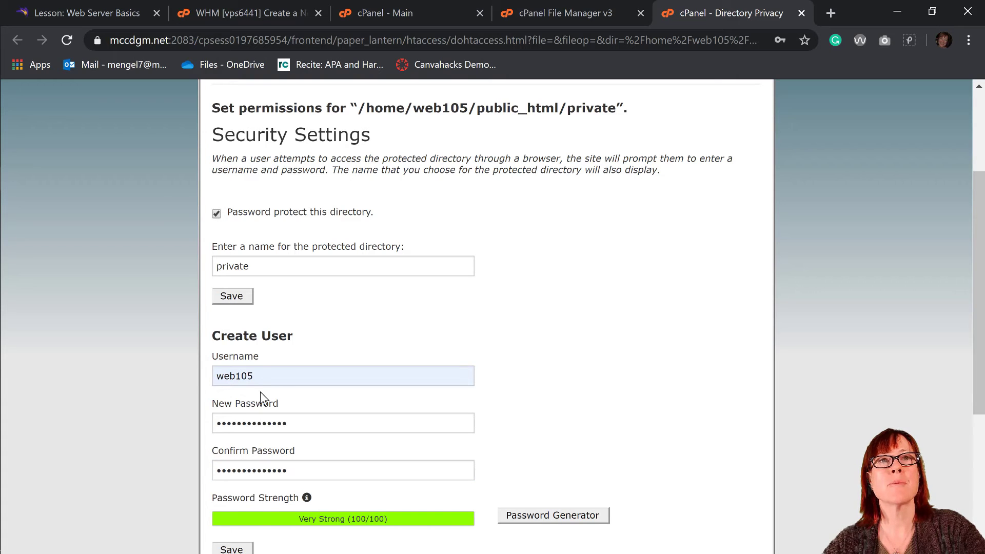
click(227, 300)
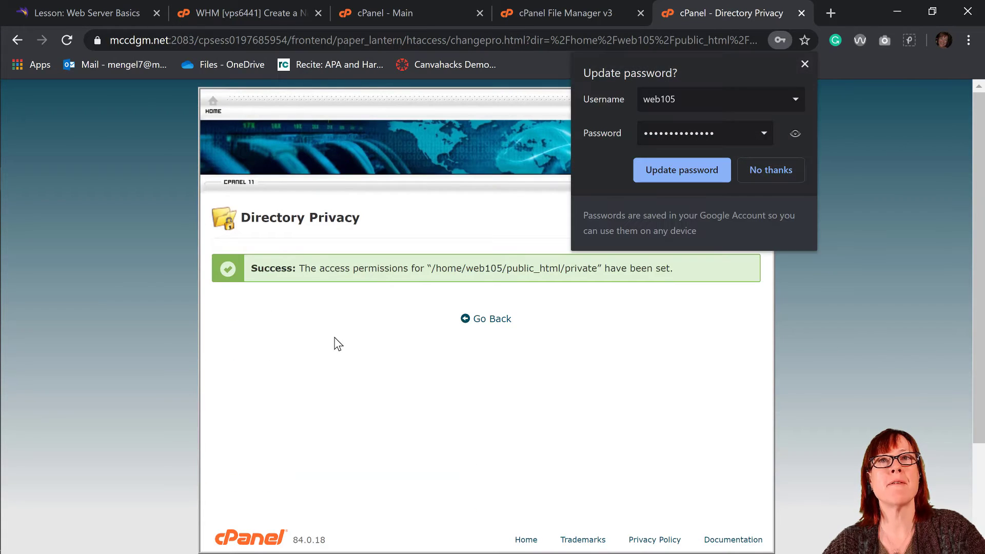
click(491, 322)
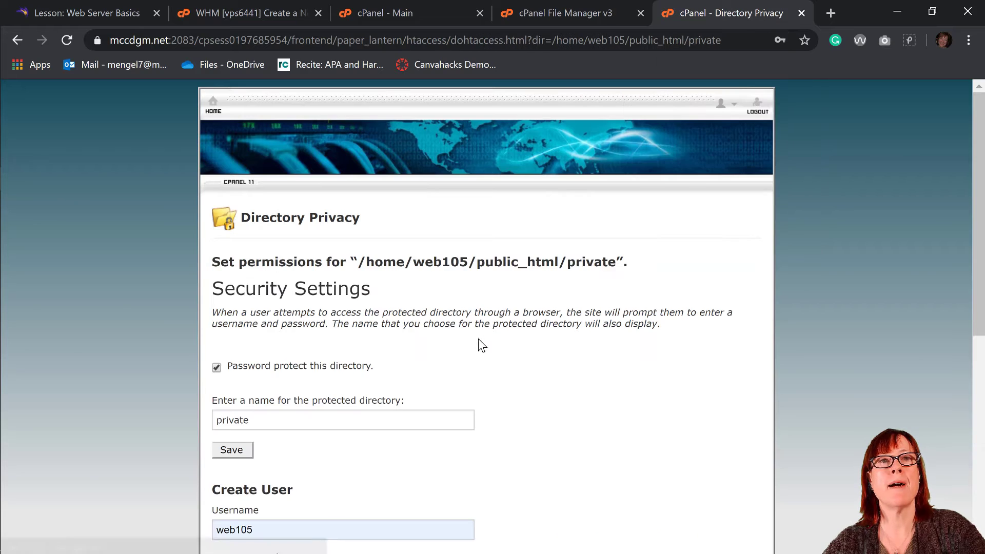
scroll(477, 341, down, 4)
drag(329, 347, 198, 343)
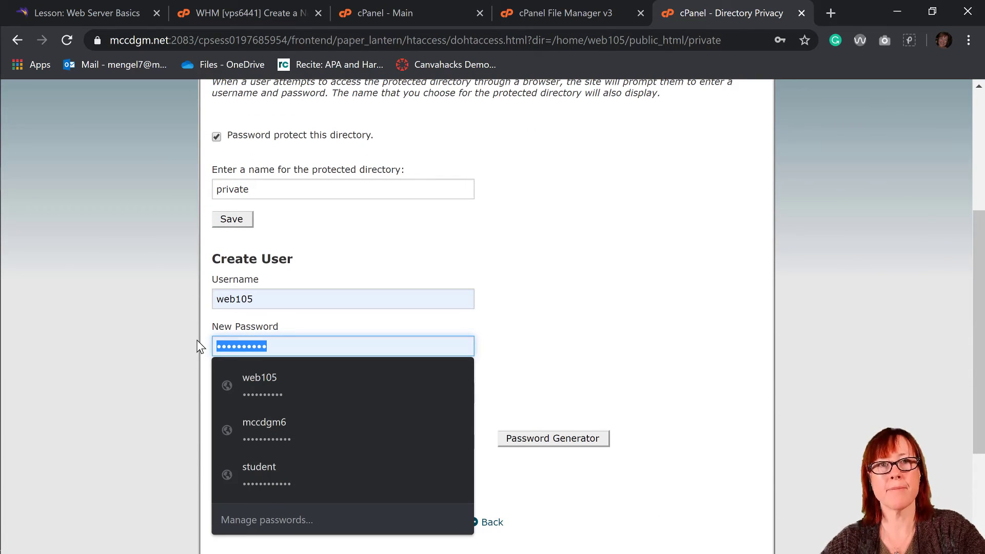
- Enter a matching New Password and Confirm Password for user web105 and save the user
text(••••••••••)
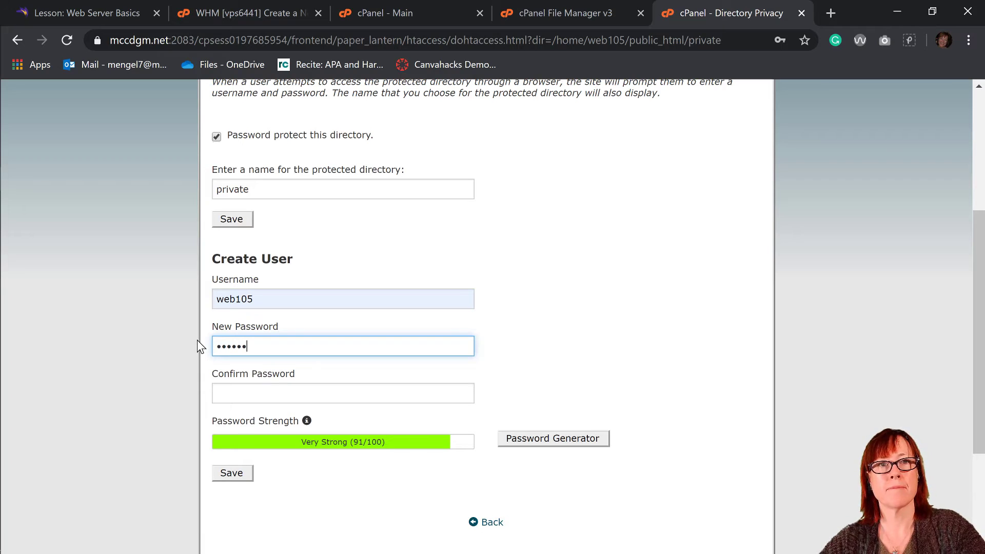
text(••••)
key(Tab)
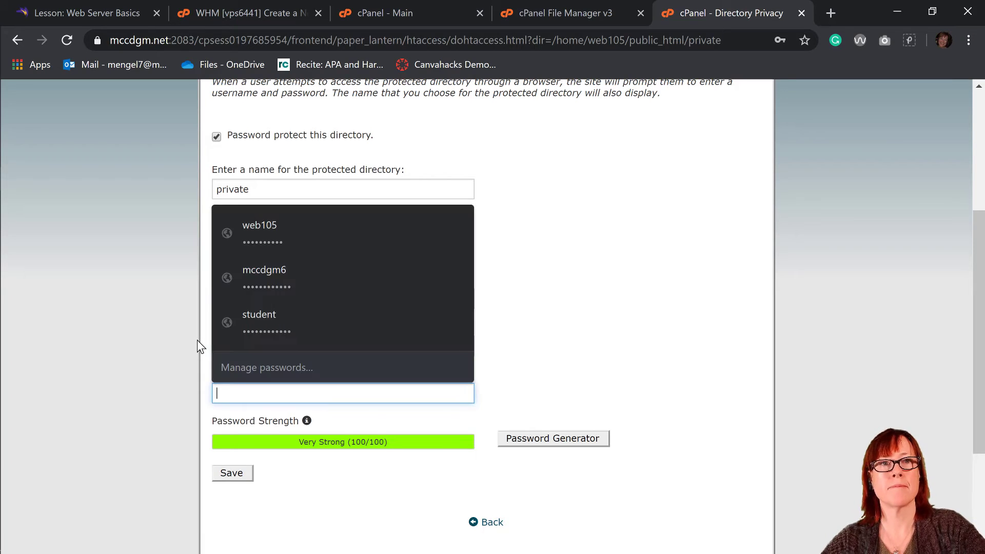
text(•••••••••••)
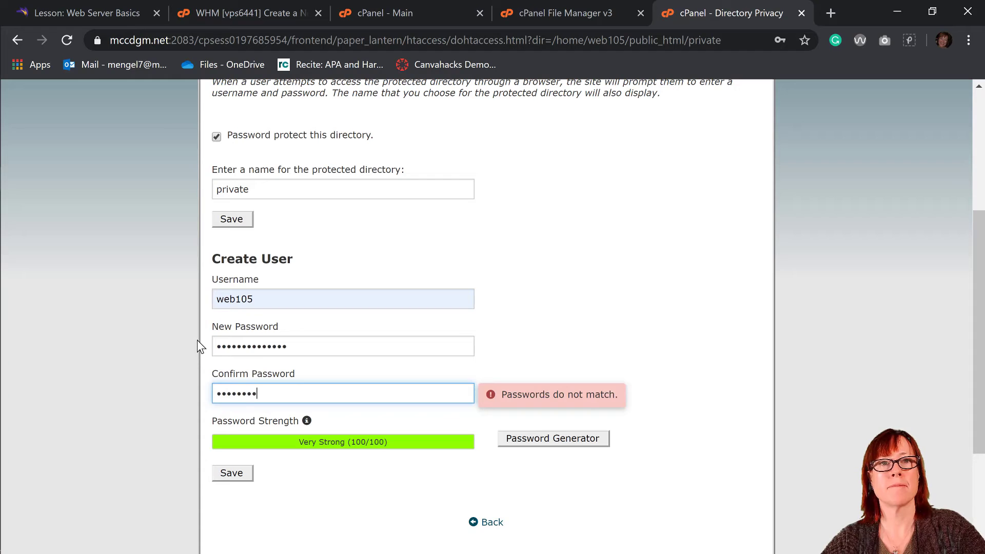
text(•••)
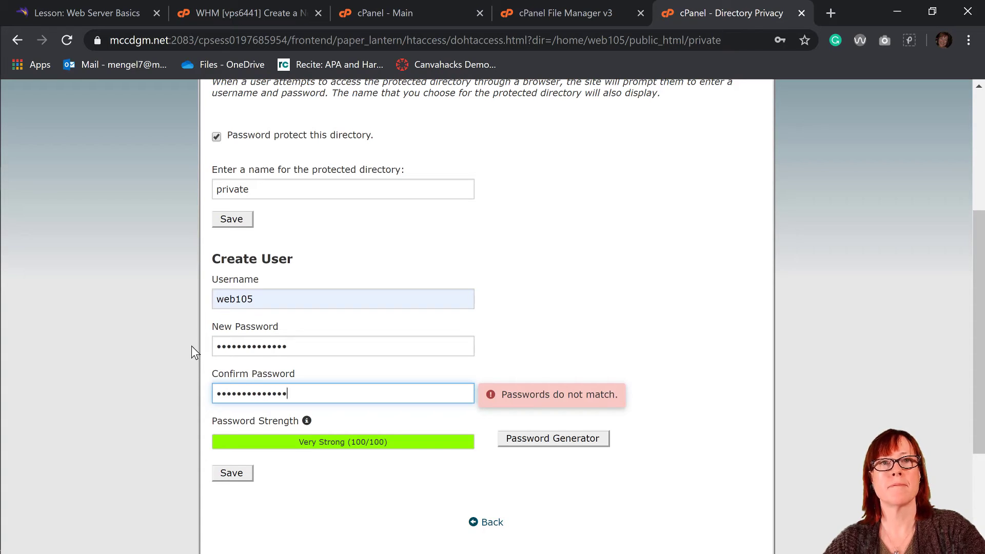
drag(288, 346, 192, 354)
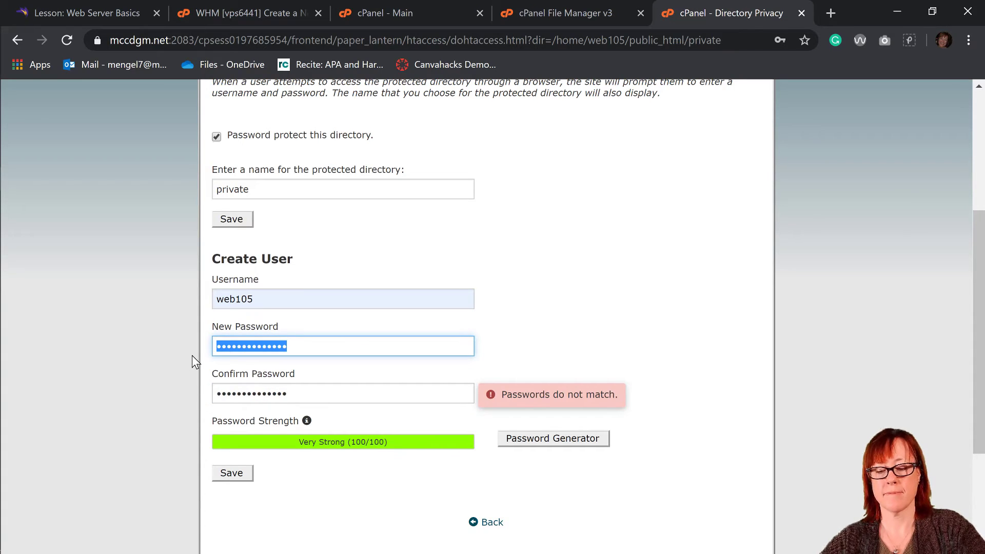
text(••••••••••)
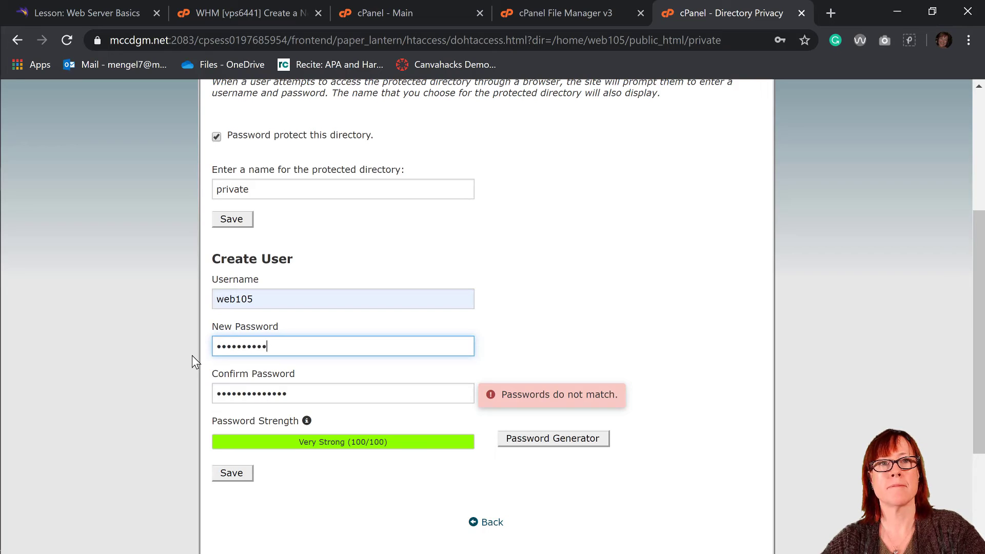
text(••••)
key(Tab)
text(••)
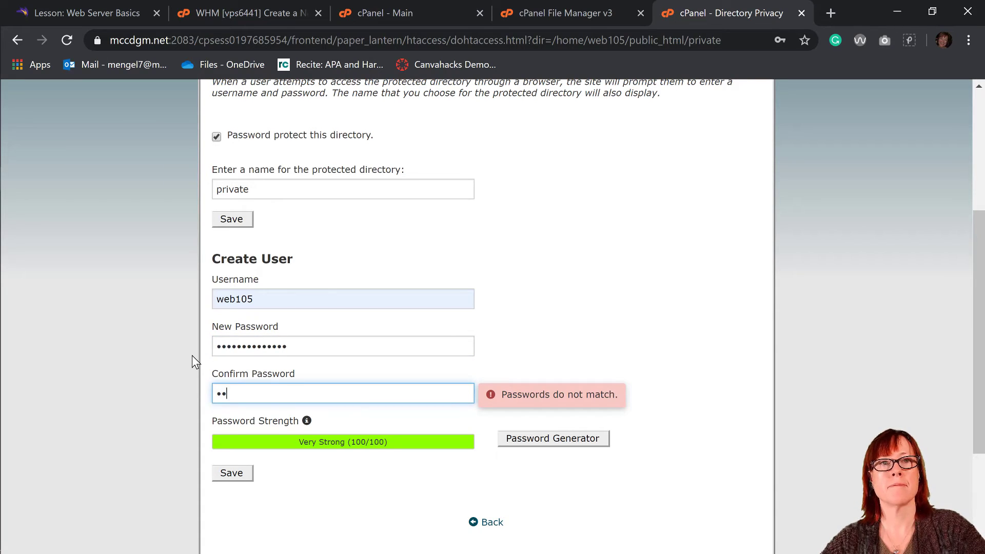
text(•••••••••)
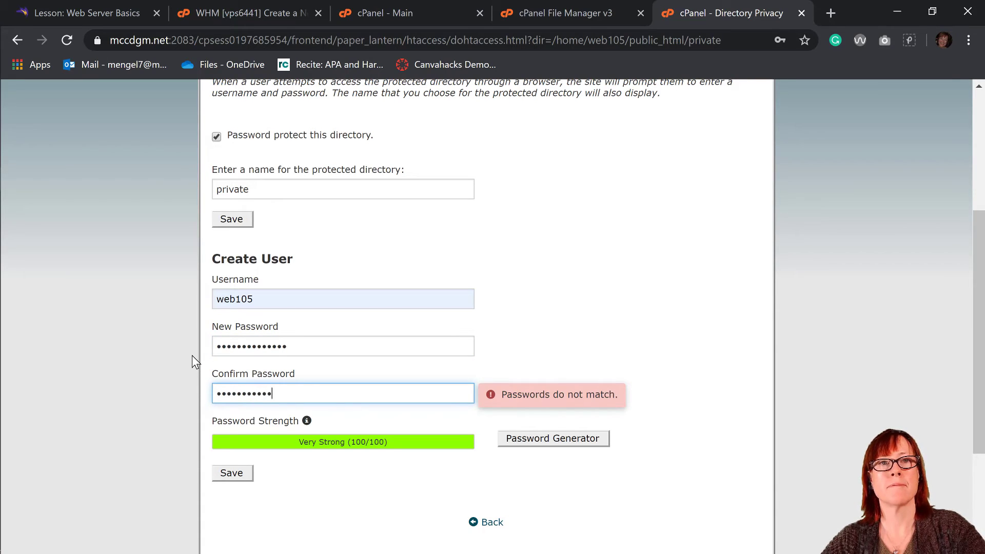
text(•••)
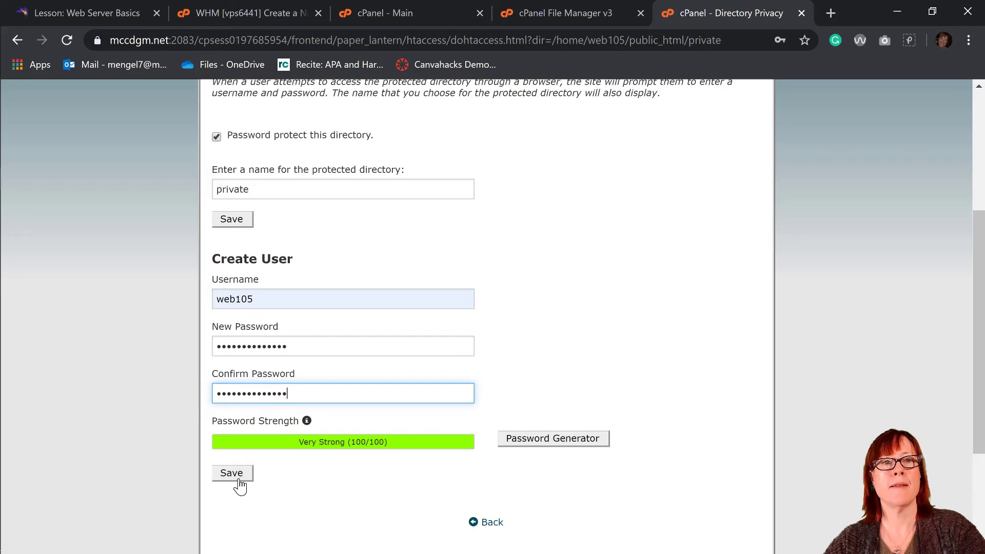
click(238, 478)
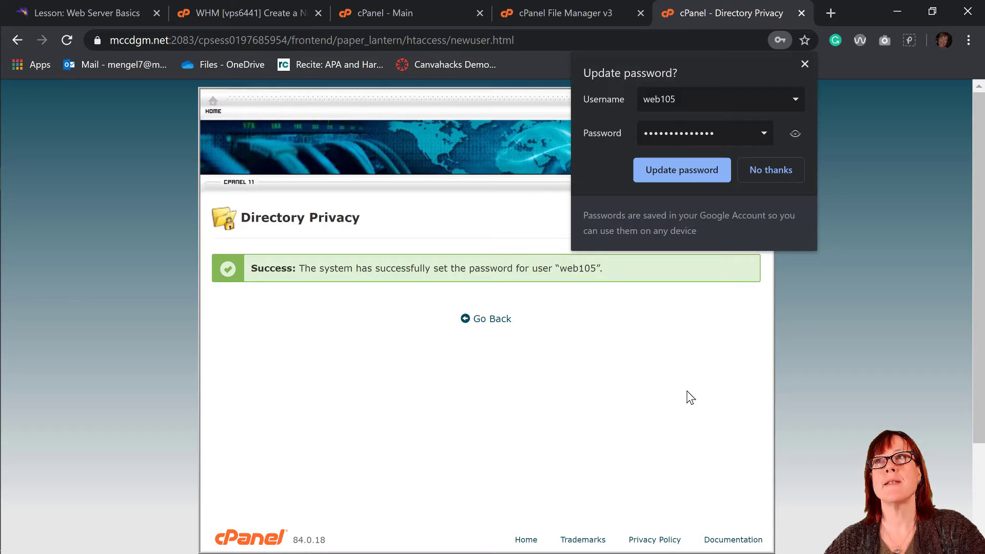
- Decline Chrome's password saving, close the Directory Privacy page, and open a blank tab
click(747, 170)
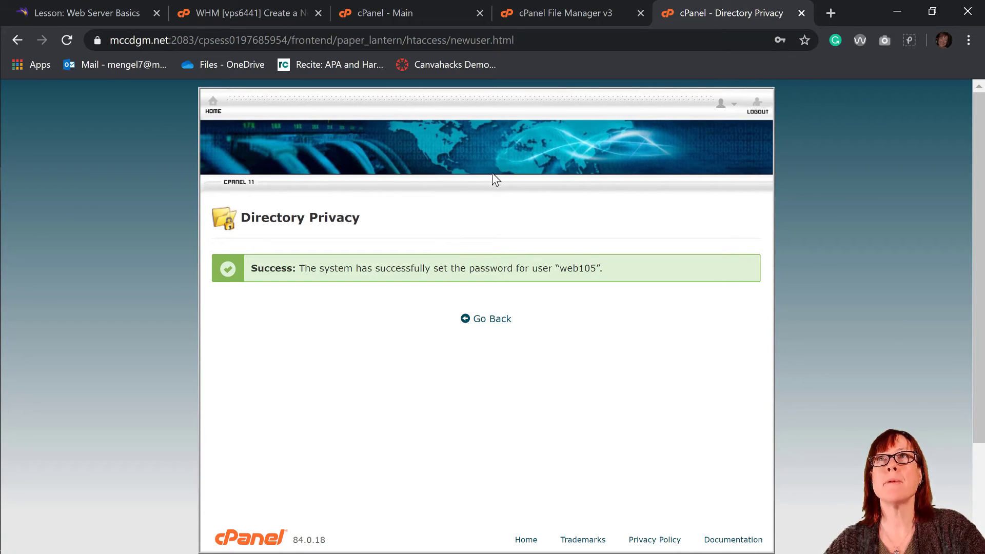
click(801, 13)
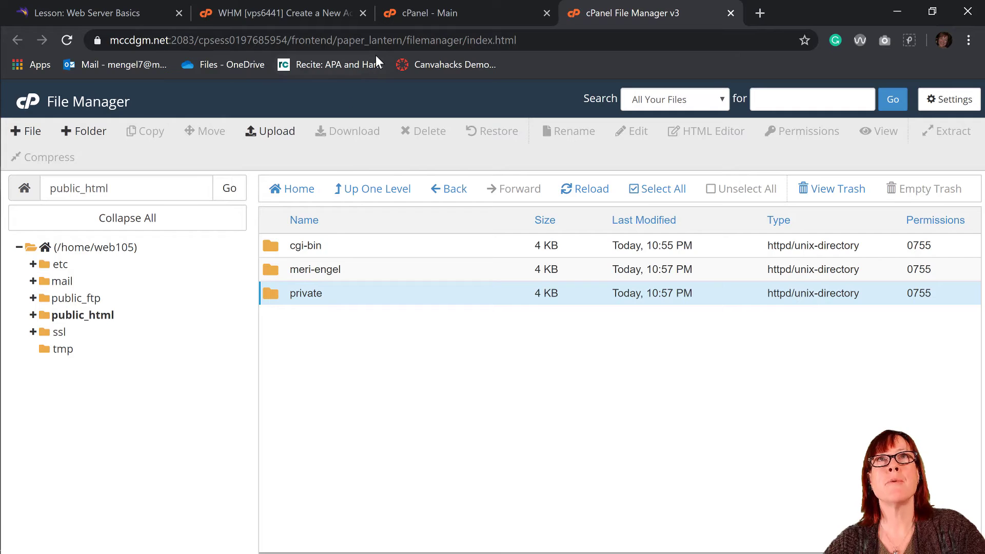
click(255, 45)
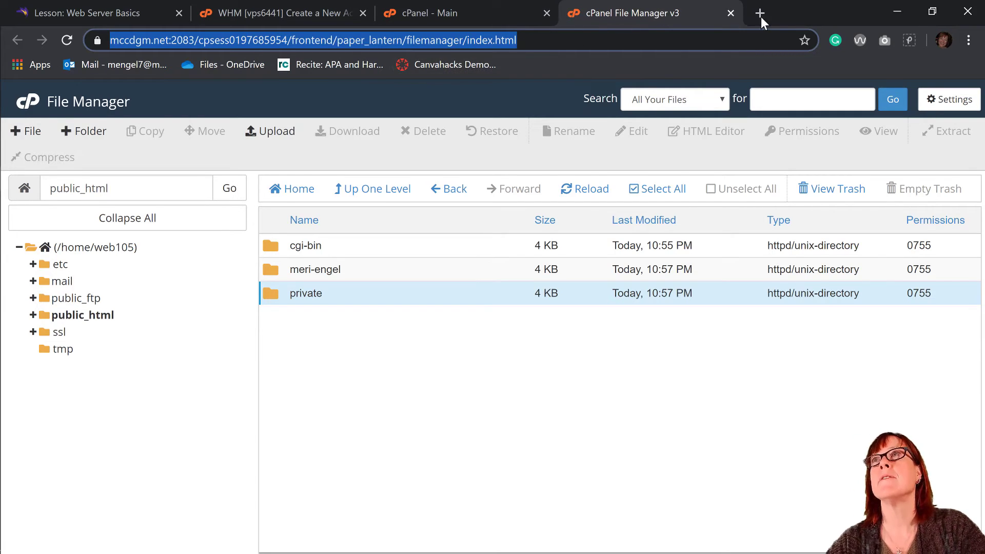
key(ctrl+t)
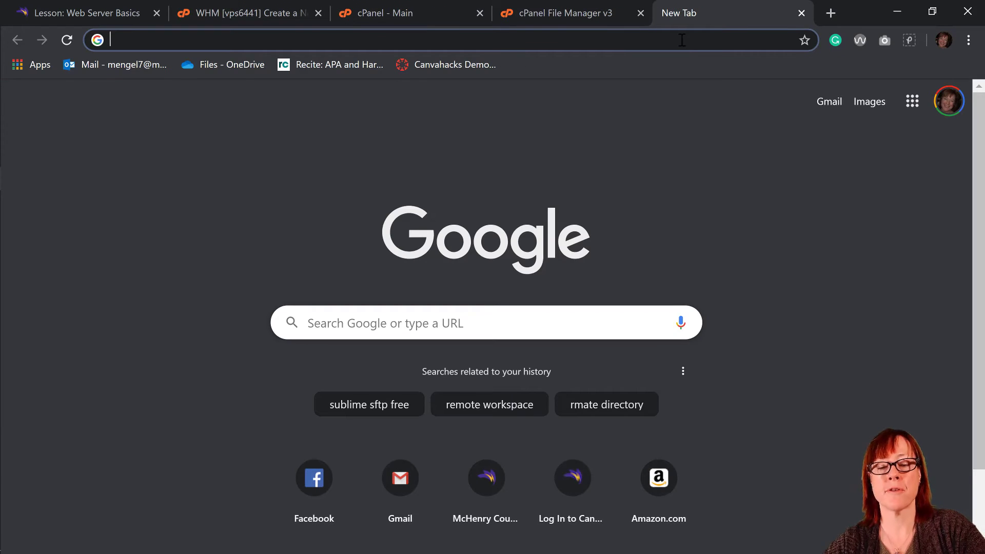
- Load web105.mccdgm.net in the new tab after correcting a mistyped address
text(mccdgm.e)
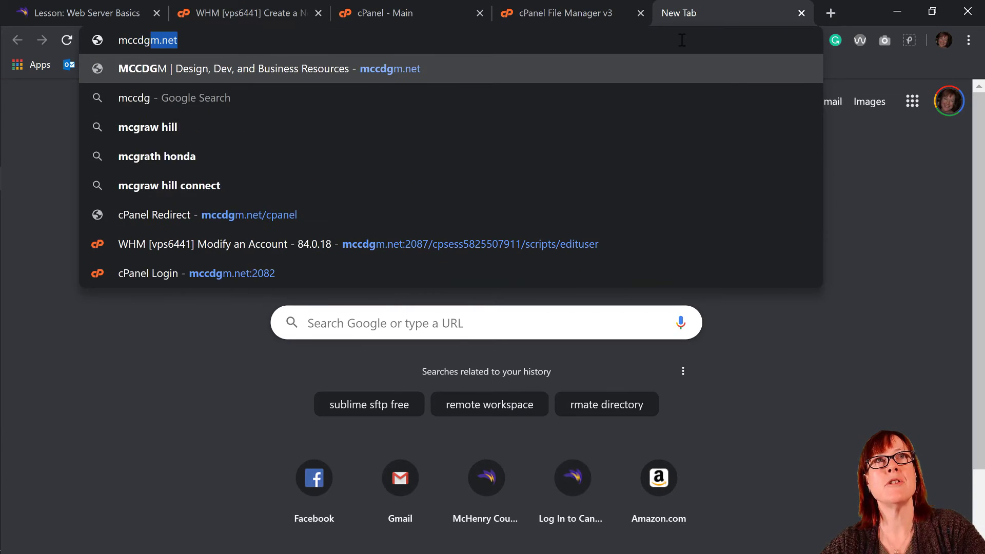
text(t)
key(Return)
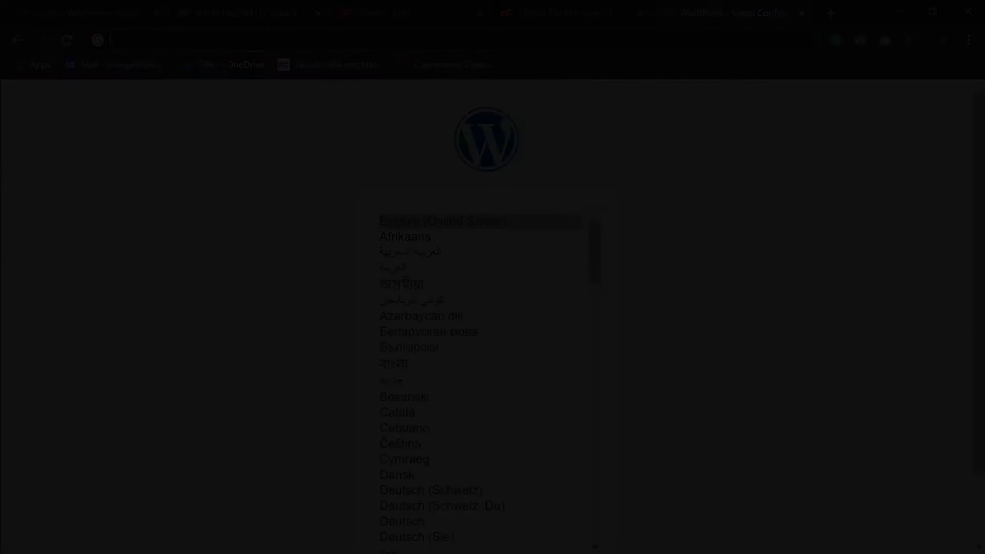
click(433, 36)
text(web105)
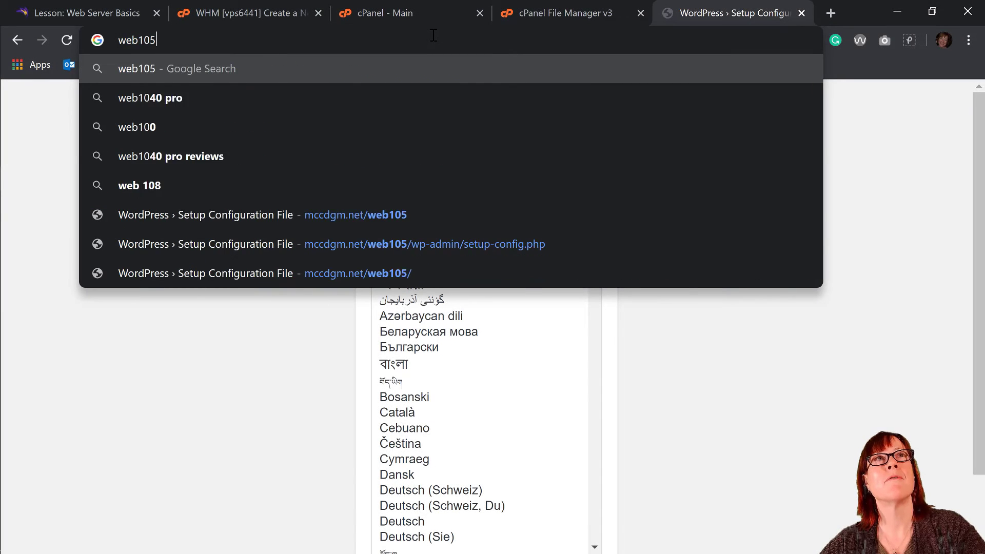
text(.mccdgm.net)
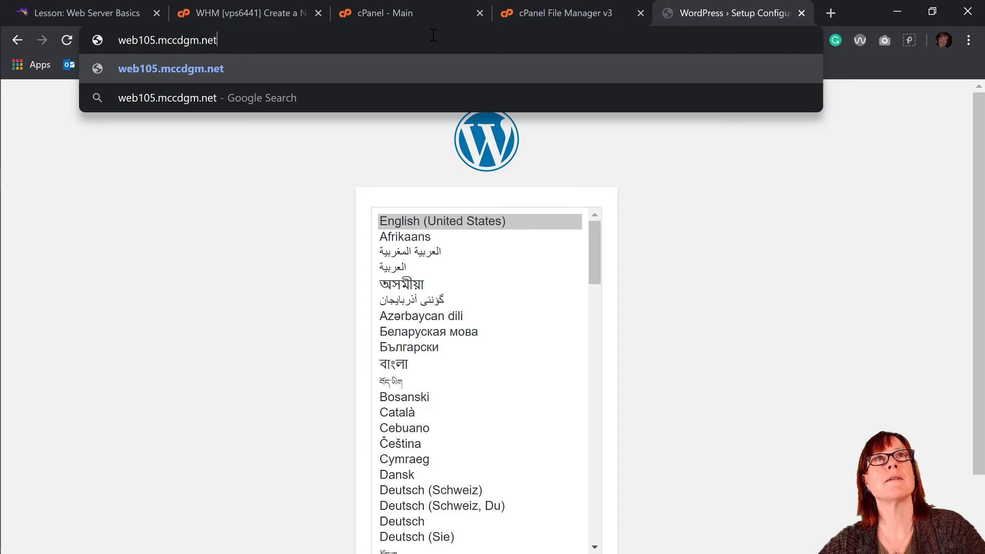
key(Return)
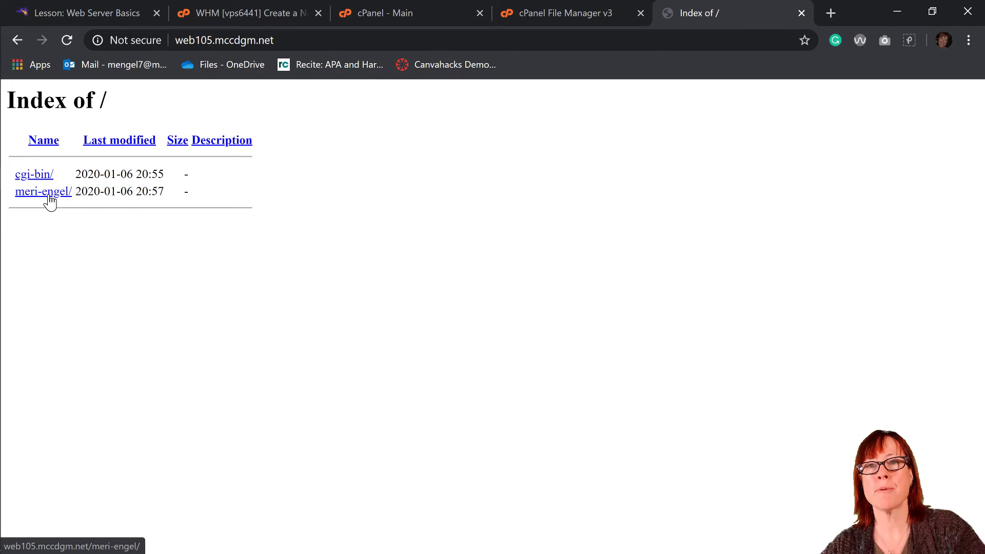
click(311, 41)
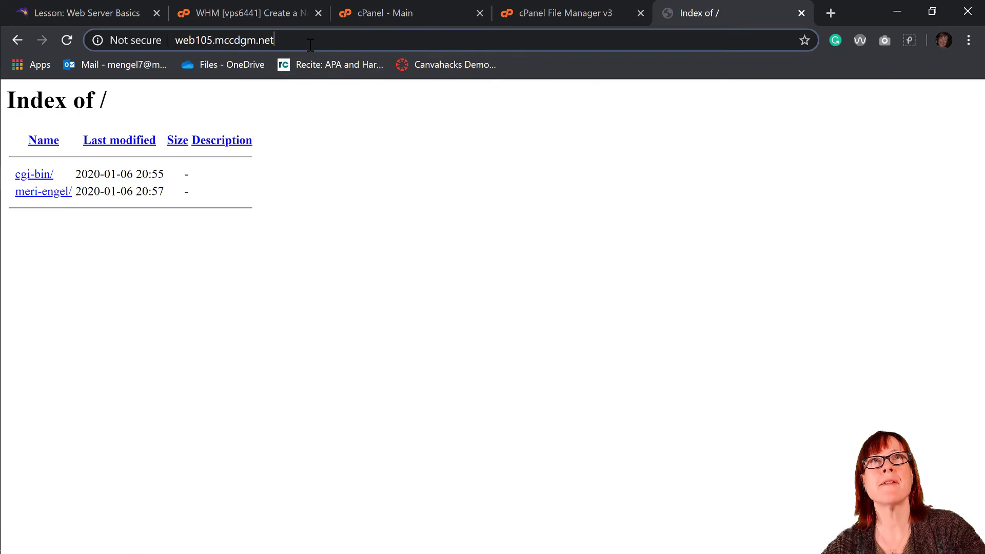
click(312, 41)
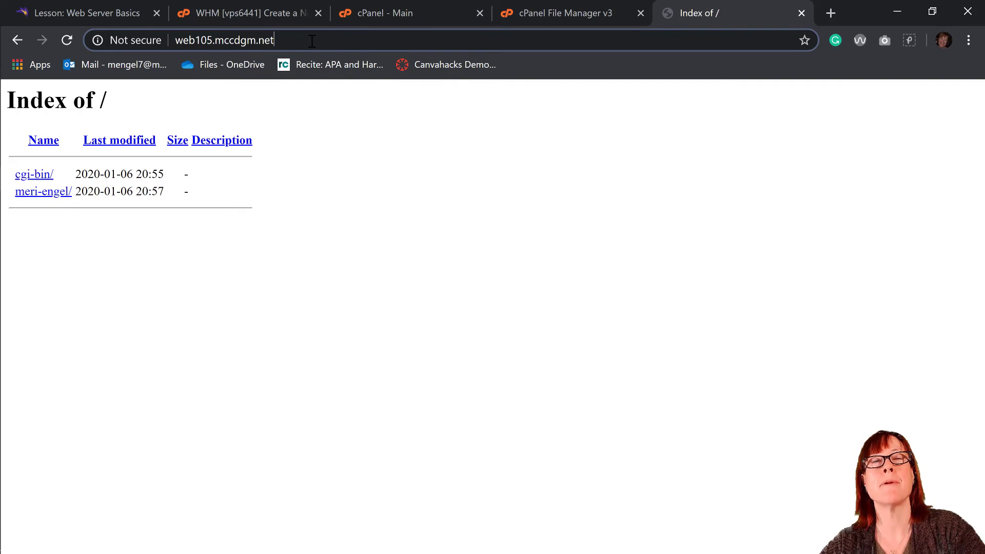
drag(275, 41, 173, 40)
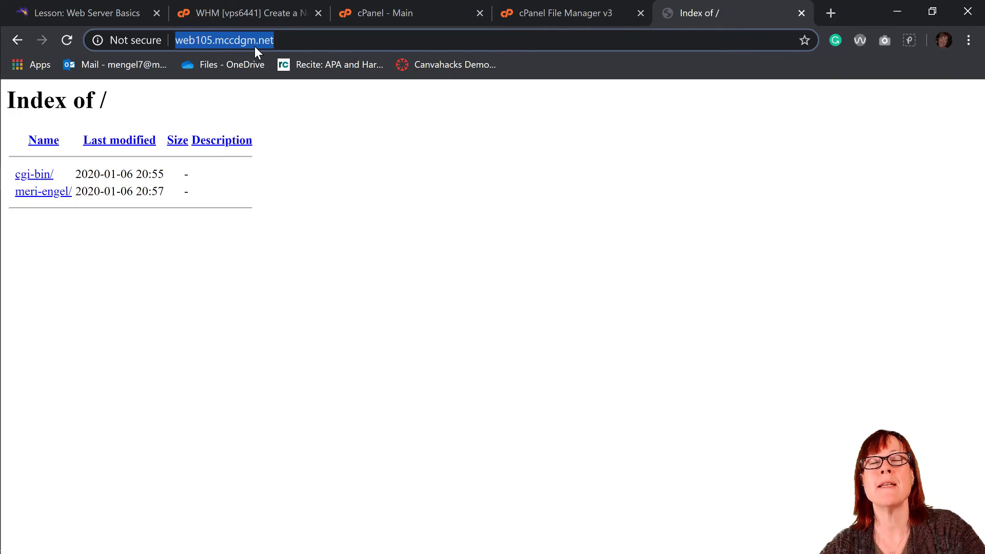
click(277, 46)
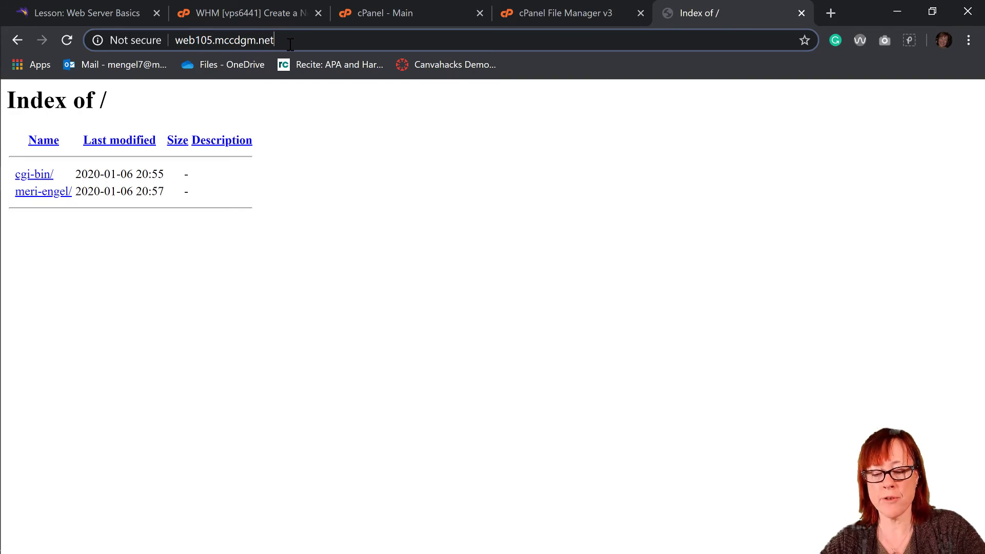
- Go to web105.mccdgm.net/private and sign in as web105 with the folder's password
text(/pri)
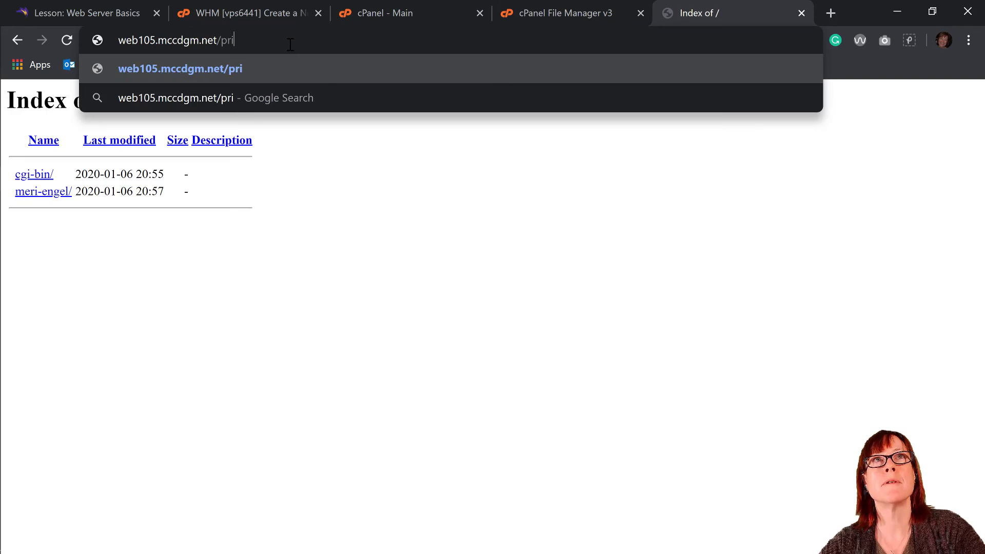
text(vate)
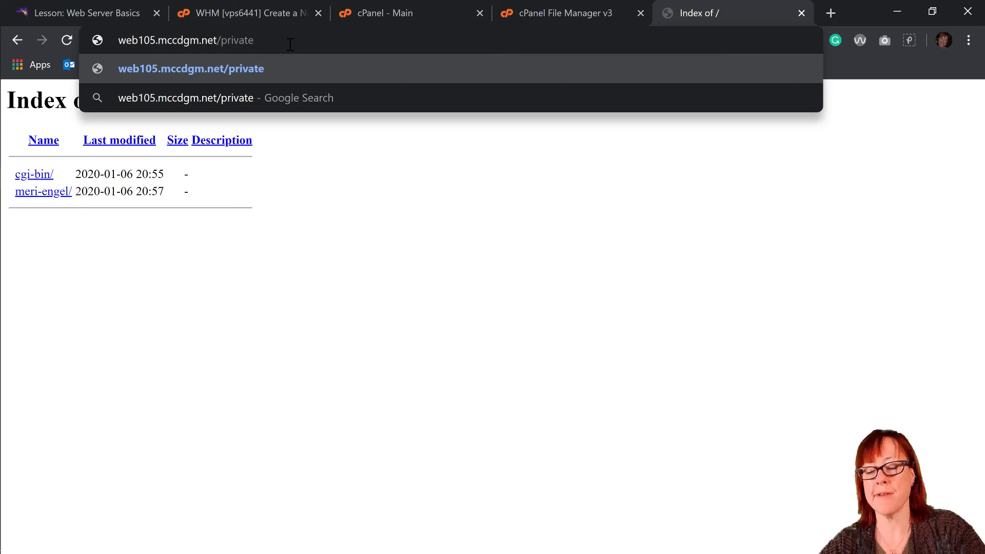
key(Return)
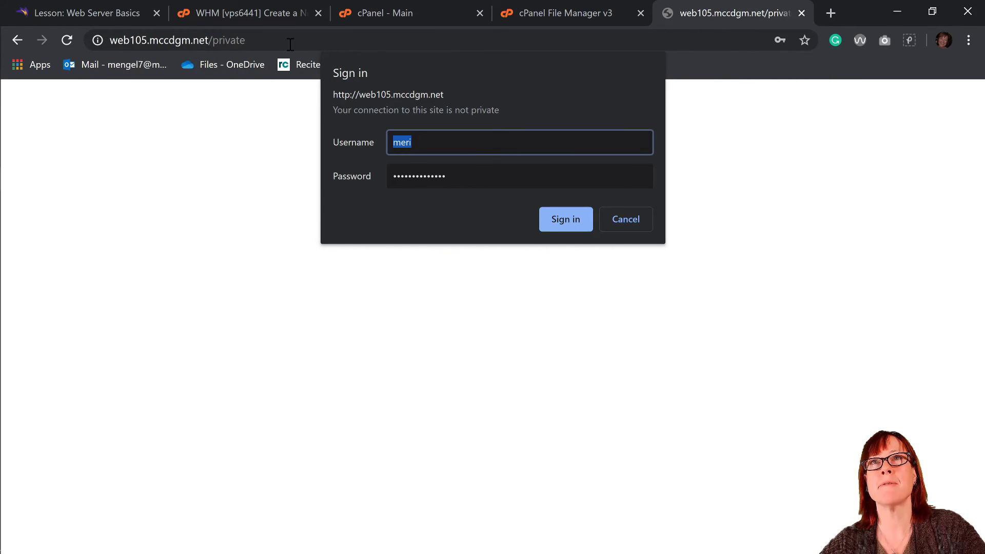
text(web)
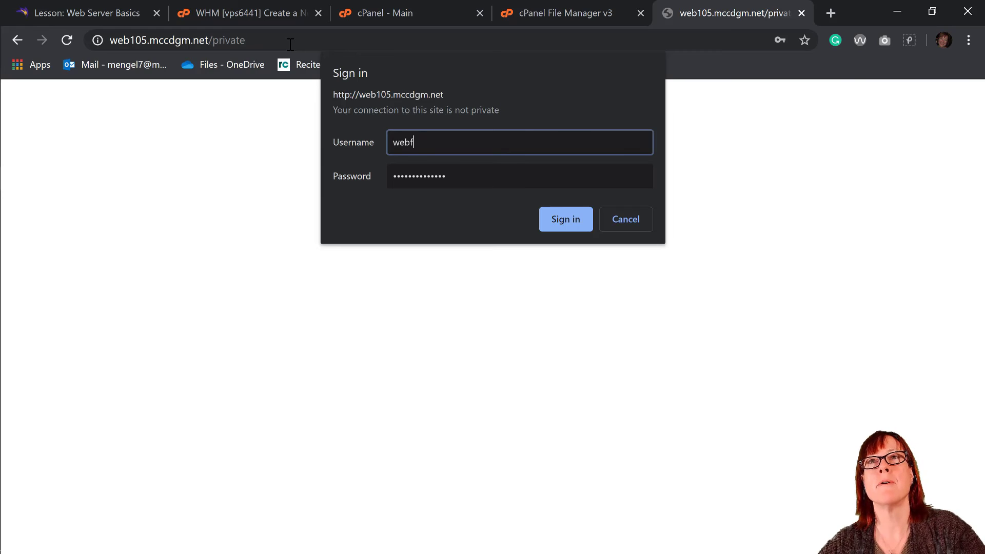
text(105)
key(Tab)
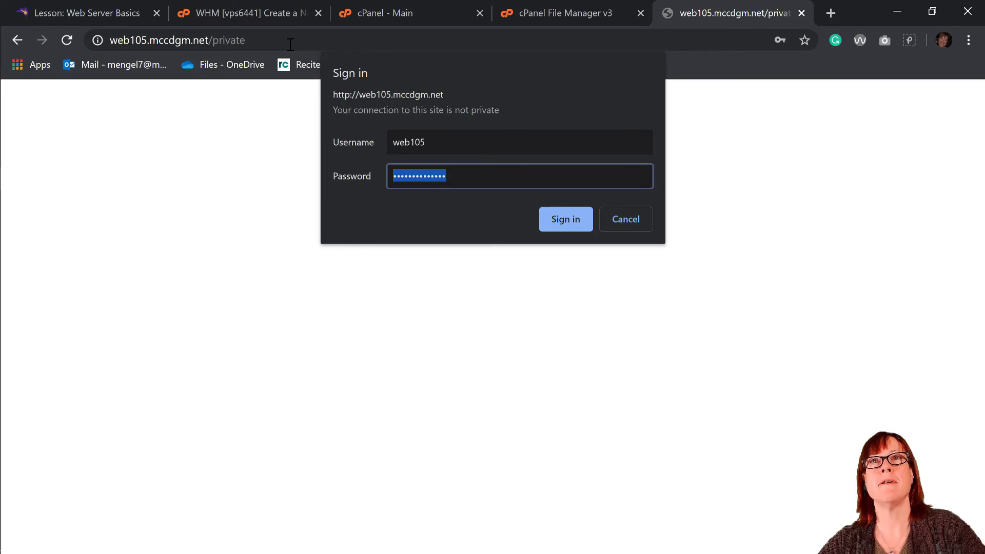
text(••••••••••)
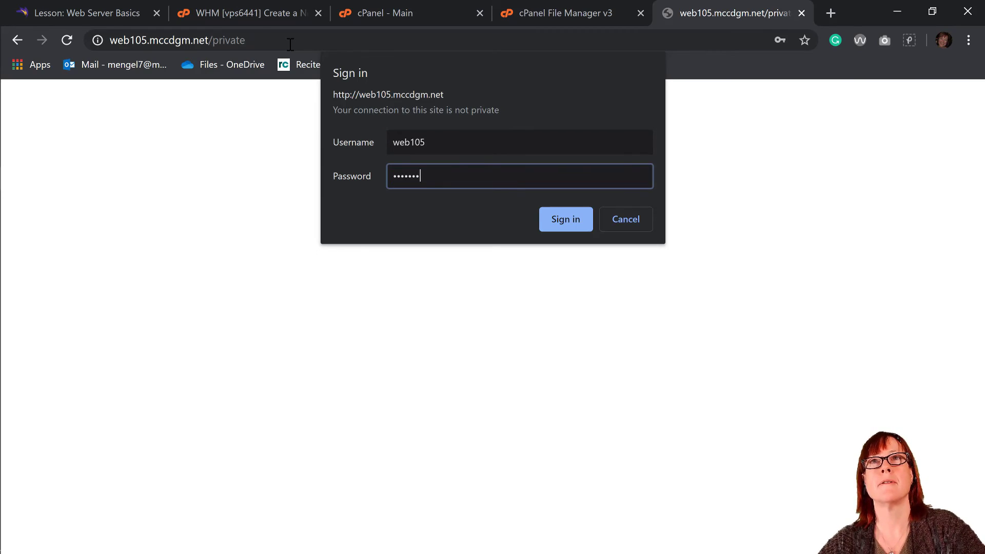
text(••••)
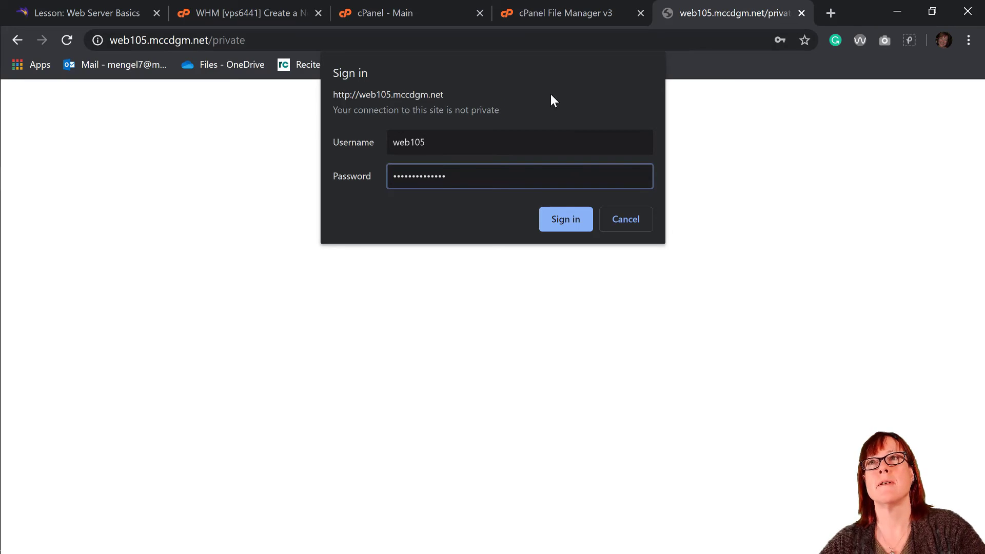
click(561, 221)
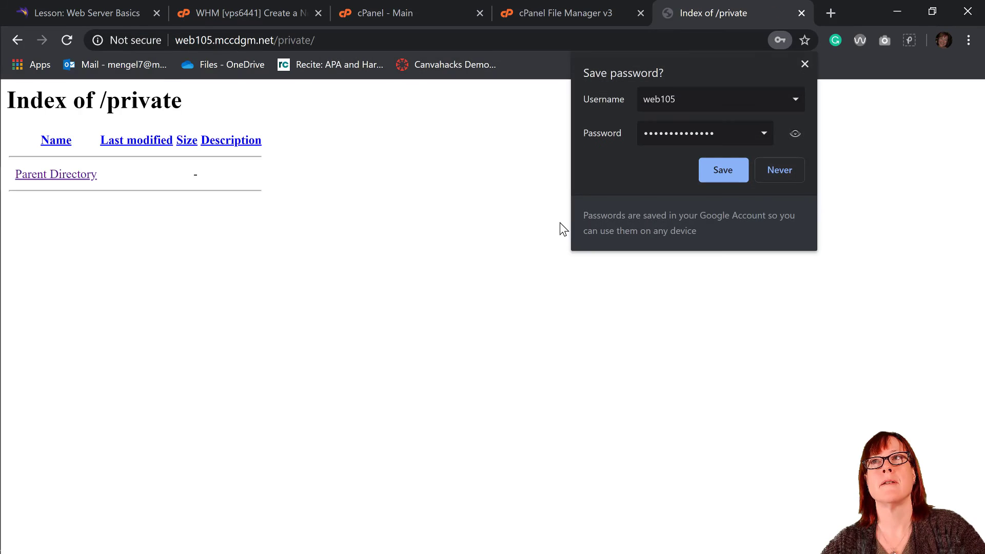
- Save the password in Chrome, go back, and reload the root index to show private/
click(710, 162)
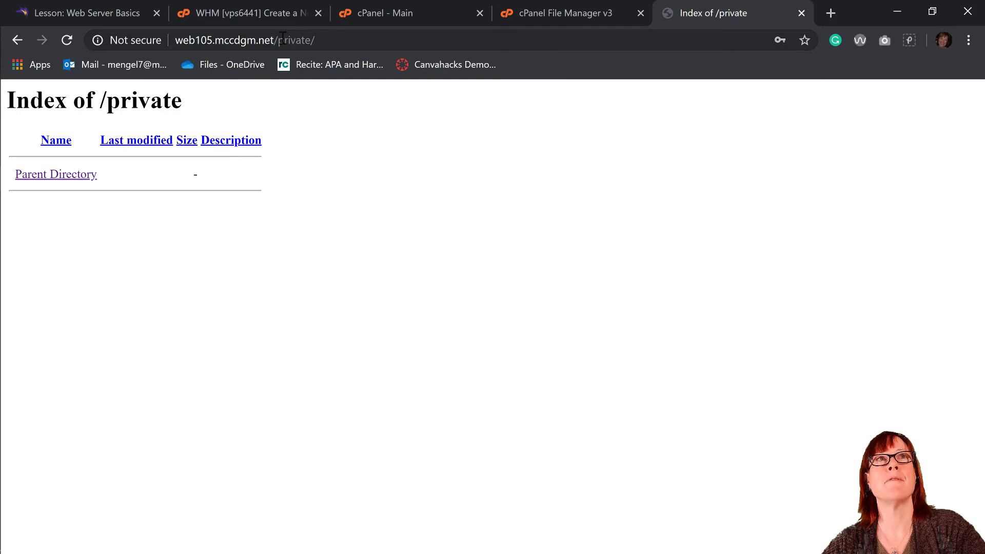
click(21, 39)
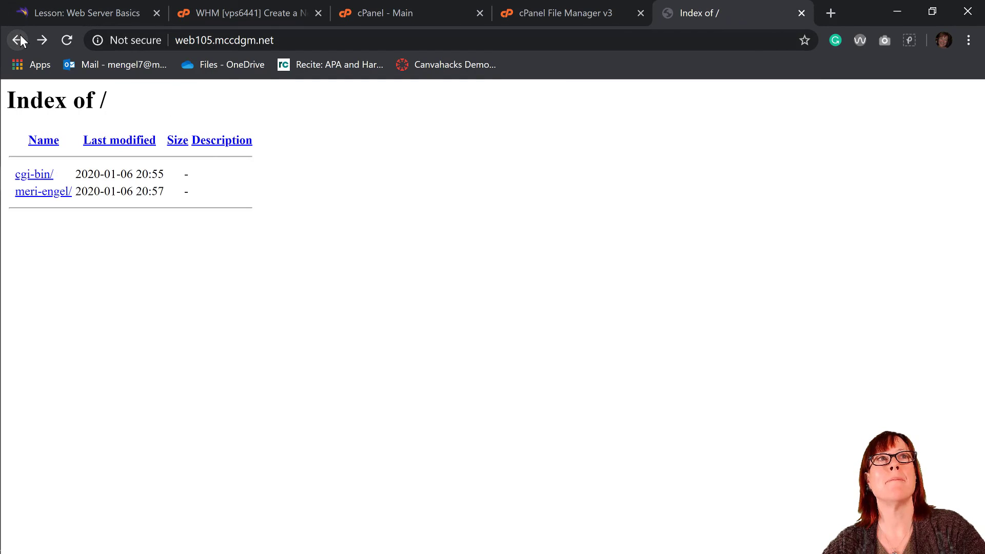
click(65, 40)
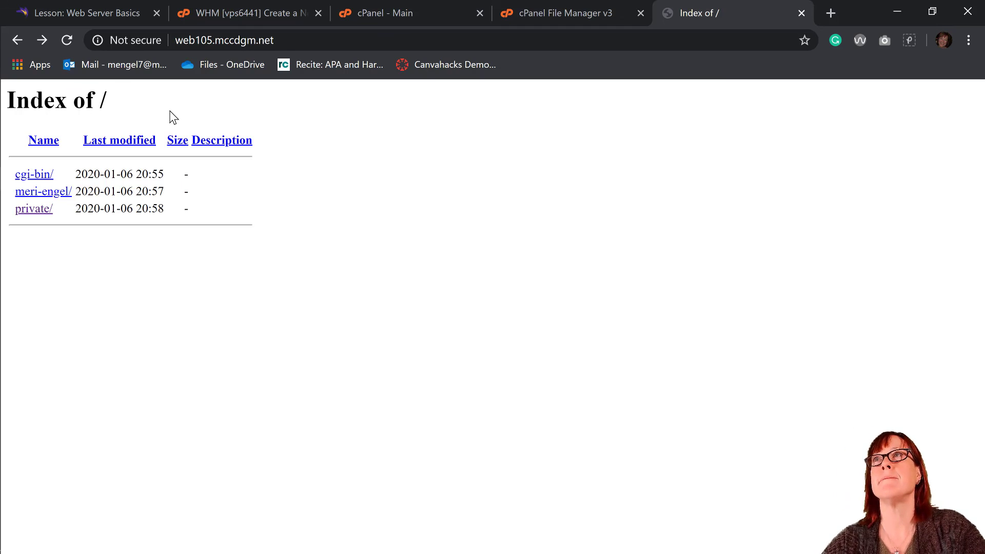
click(375, 37)
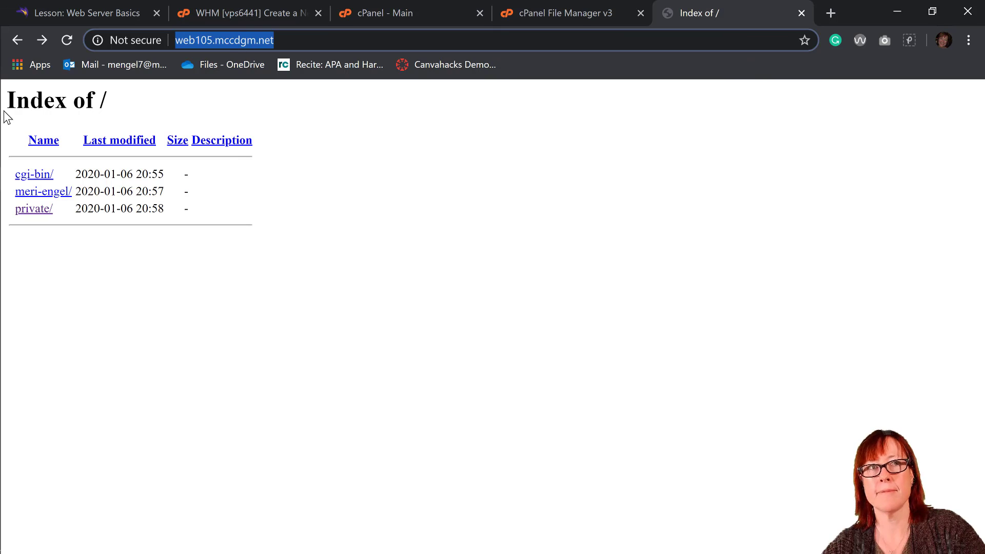
mouse_move(2, 208)
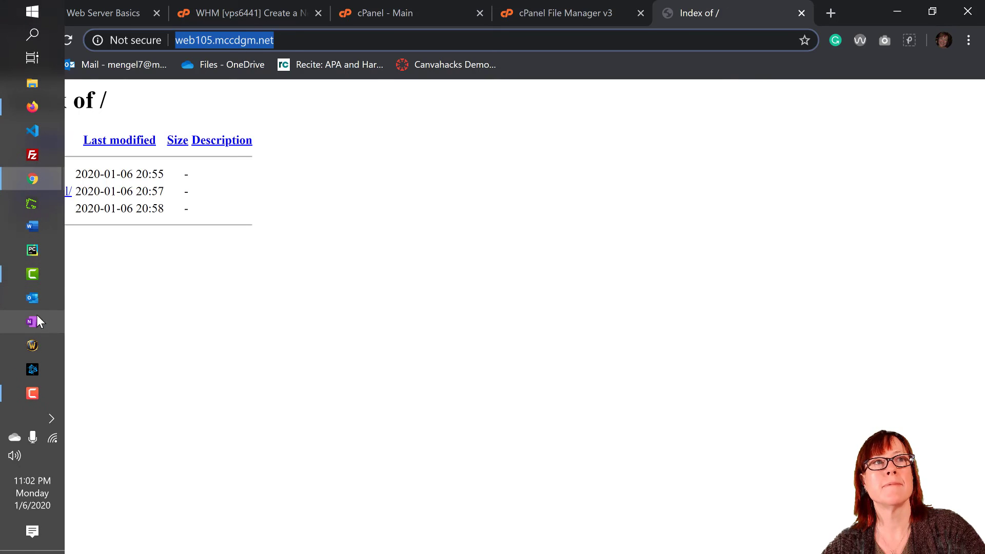
click(37, 388)
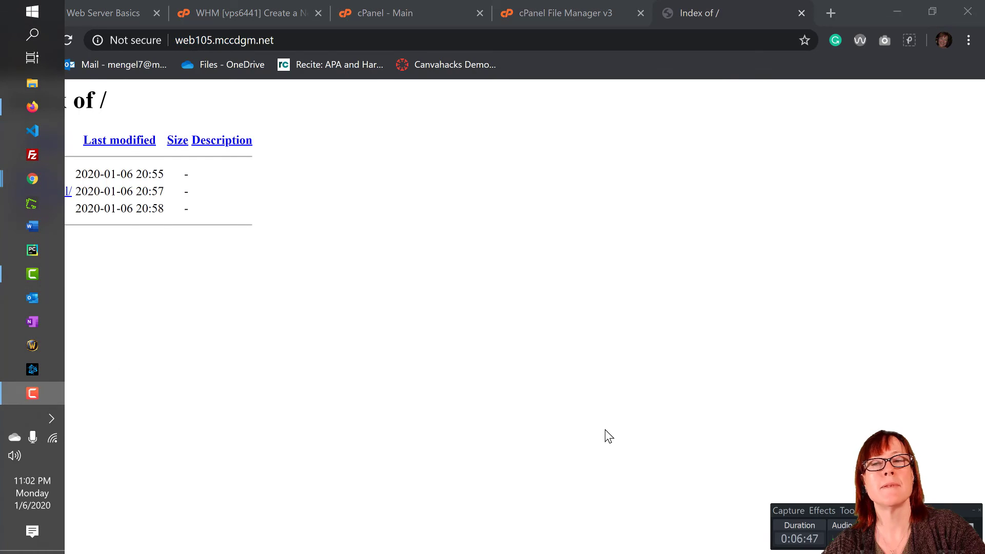